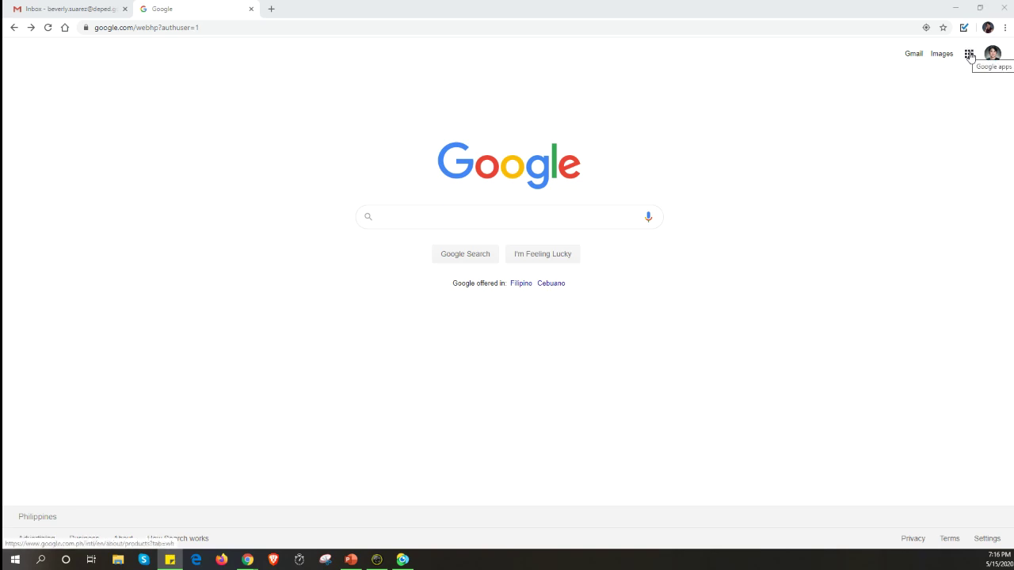
- Open Google Meet from the Google homepage and start a meeting with the nickname Demotutorial
left_click(969, 54)
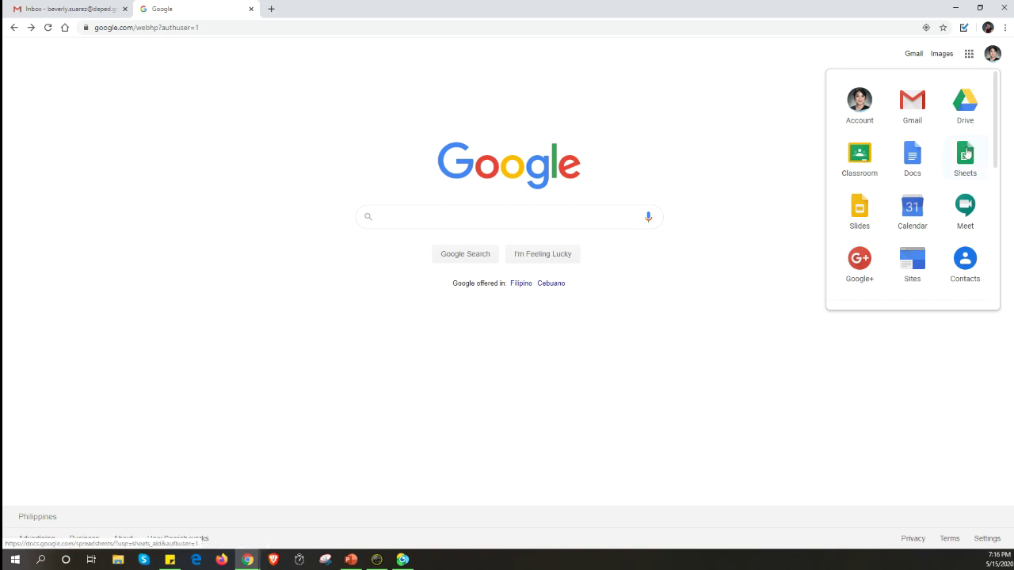
left_click(965, 204)
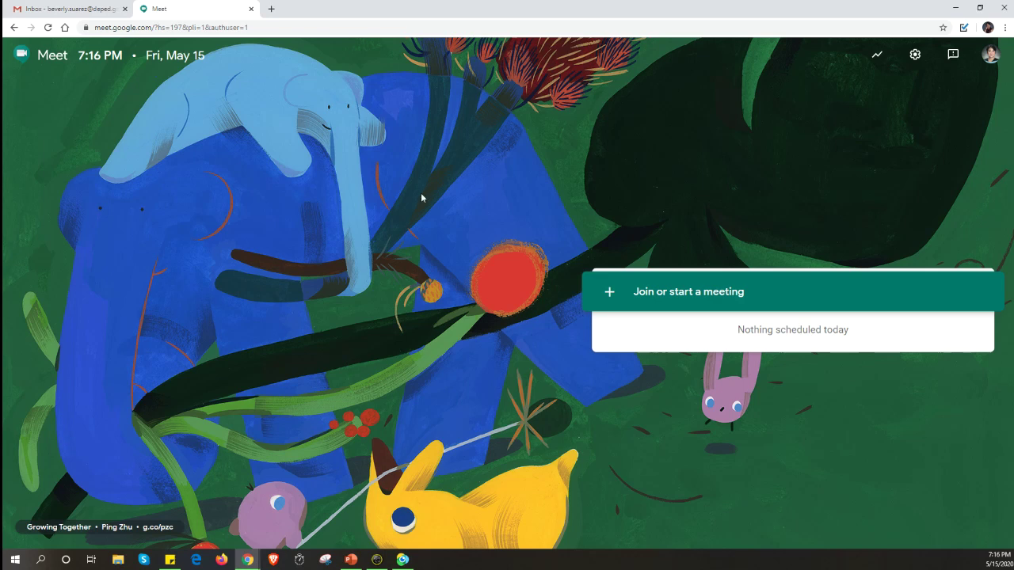
left_click(688, 293)
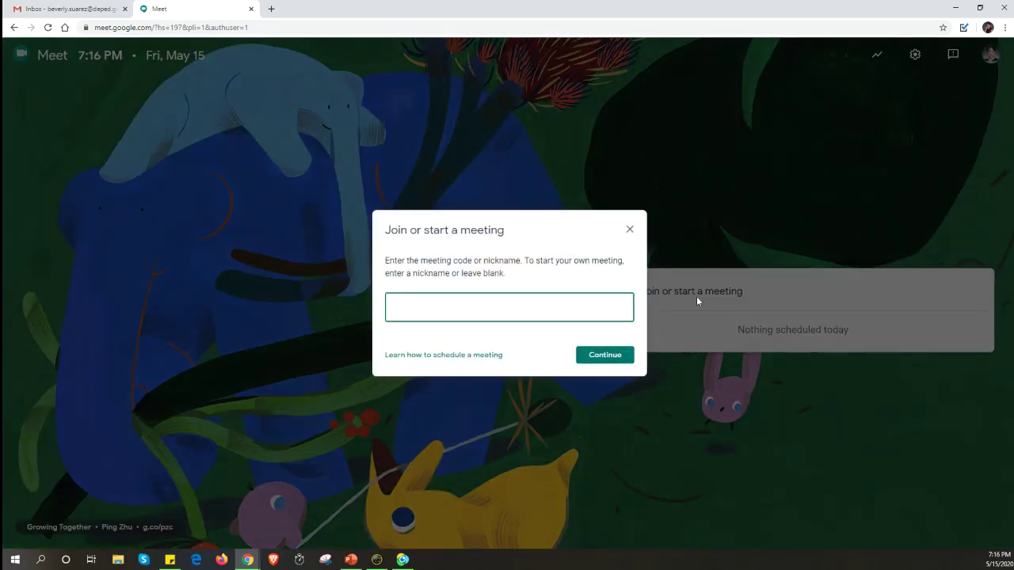
left_click(476, 309)
type("Demo")
type("tutr")
type("orial")
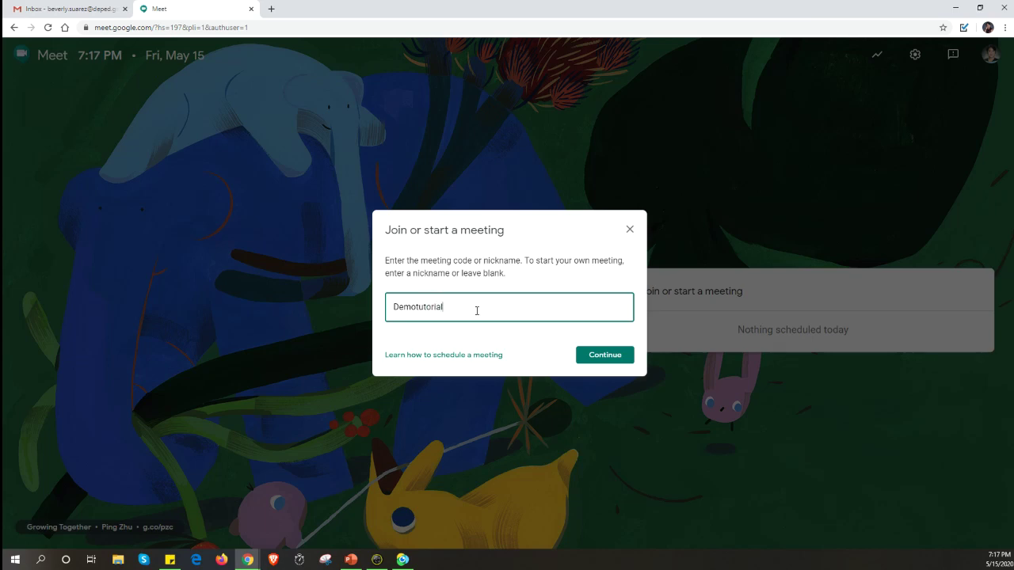
left_click(604, 356)
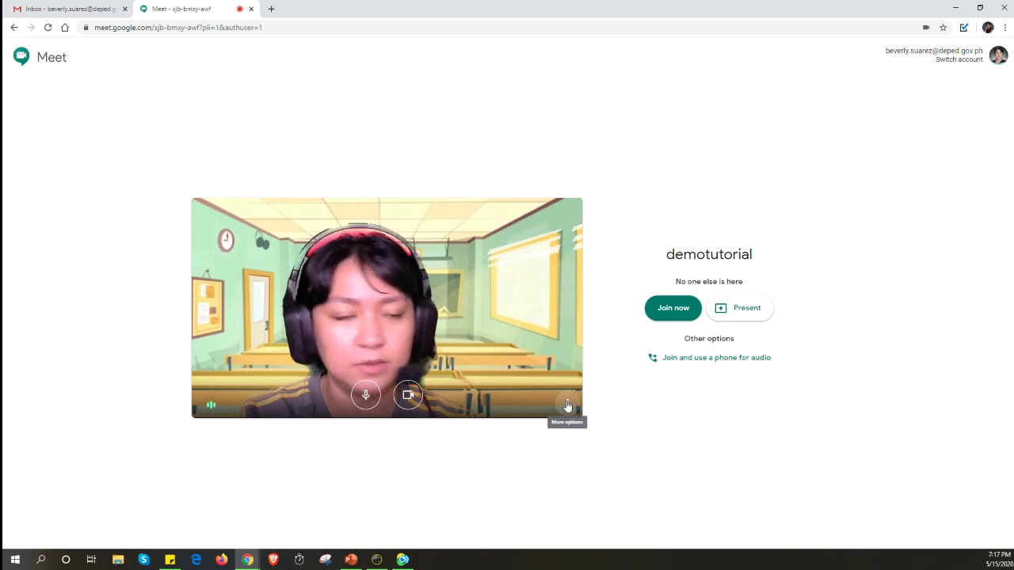
- Open the settings on the meeting's pre-join page and review the available microphones in the audio settings
left_click(568, 405)
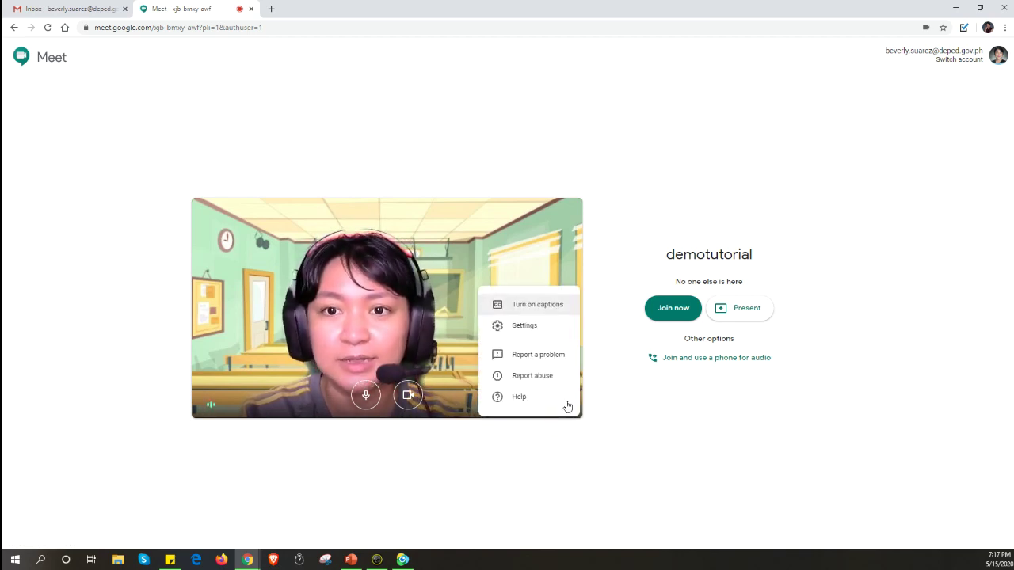
left_click(550, 326)
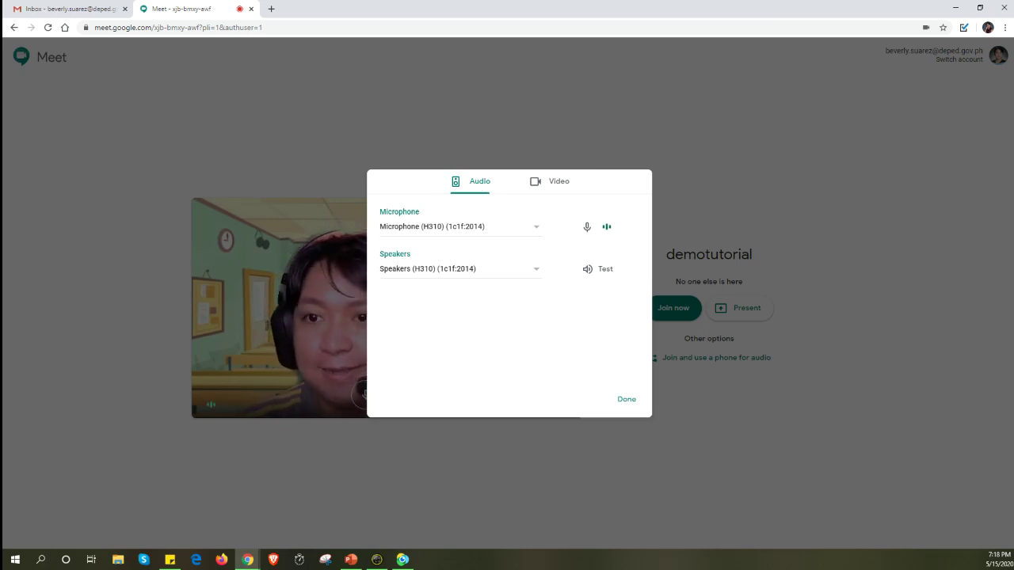
left_click(621, 234)
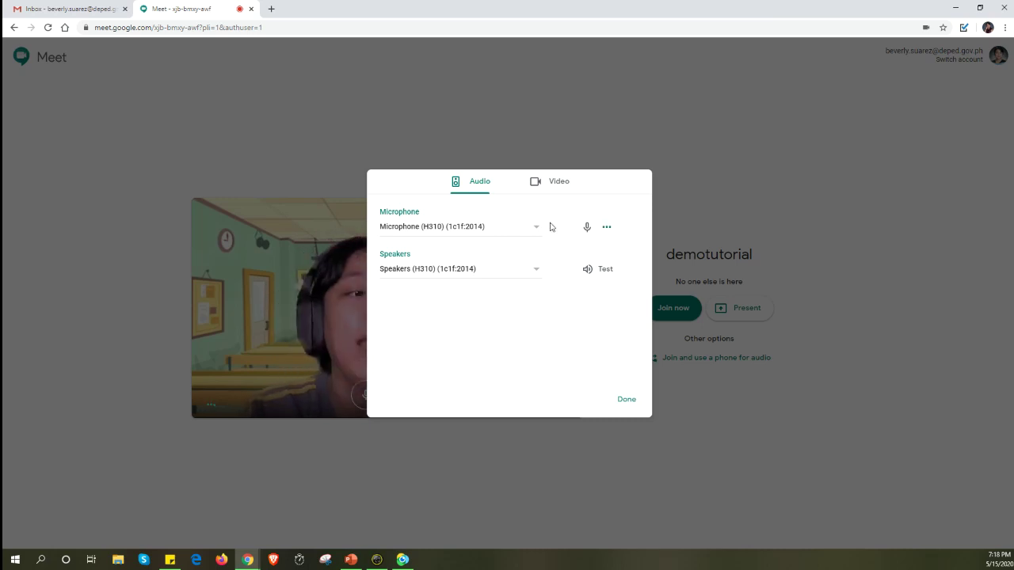
left_click(537, 229)
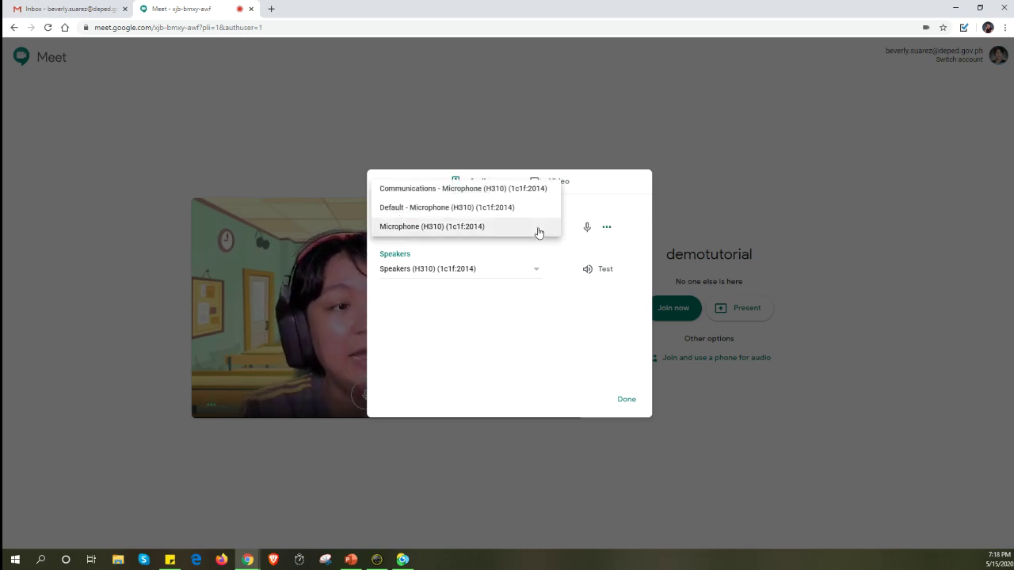
left_click(538, 231)
left_click(537, 233)
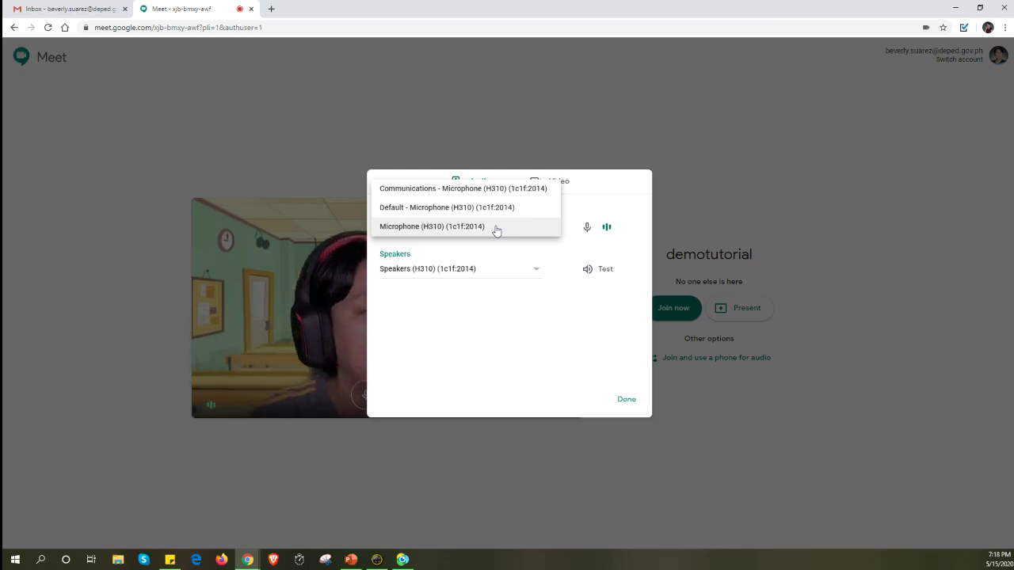
left_click(539, 295)
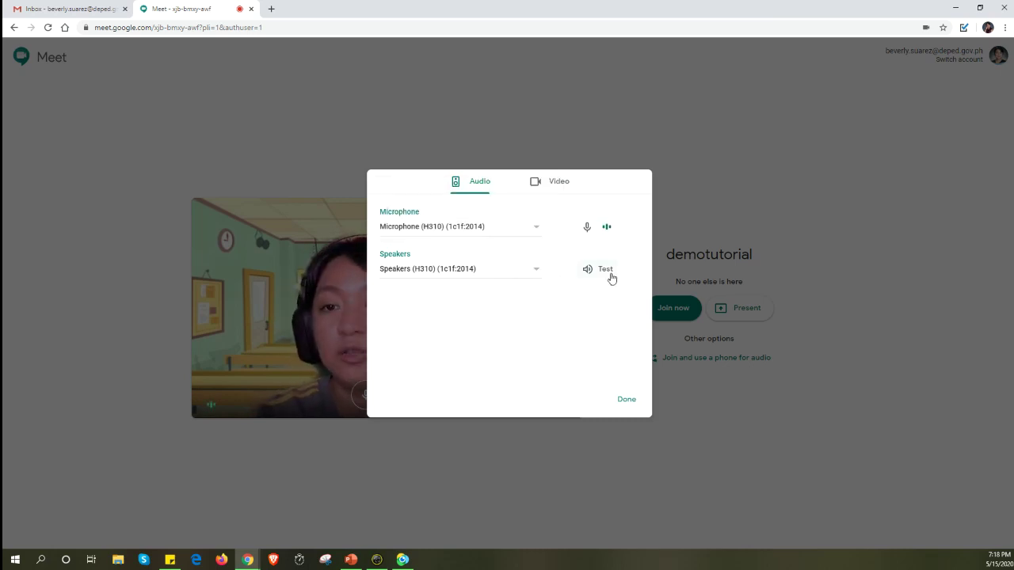
- Test the speakers and review the available speaker devices
left_click(607, 270)
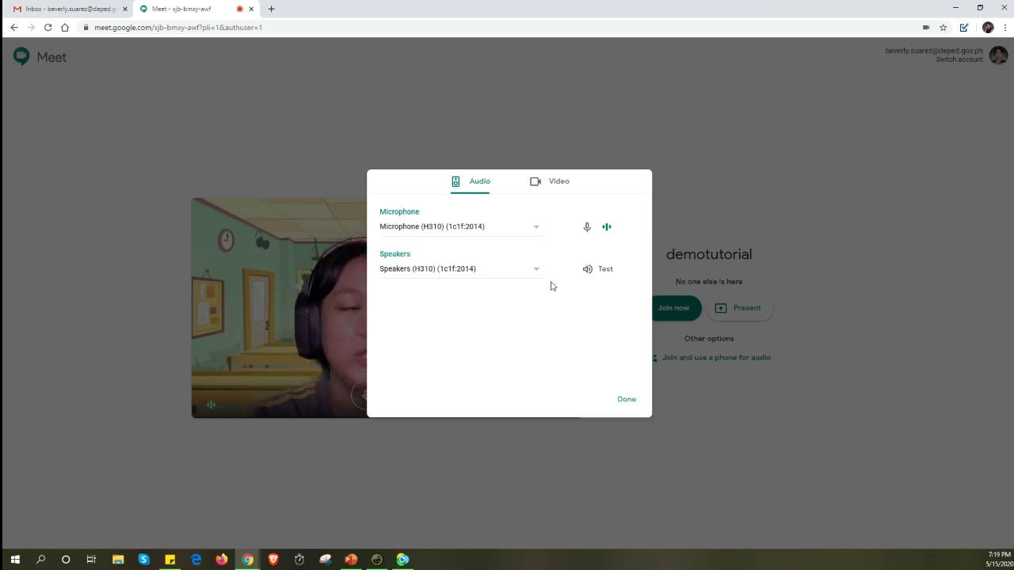
left_click(537, 274)
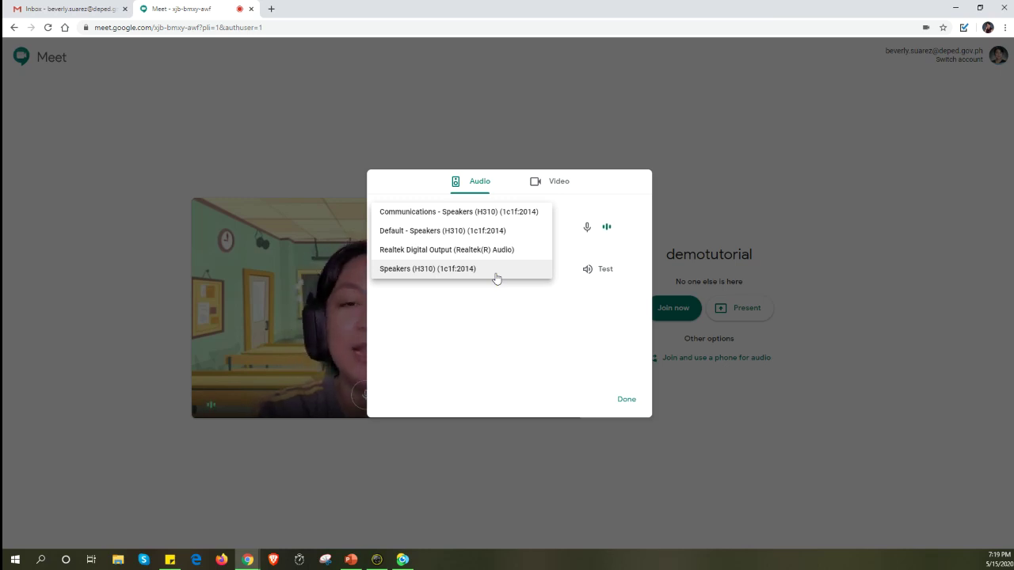
left_click(504, 310)
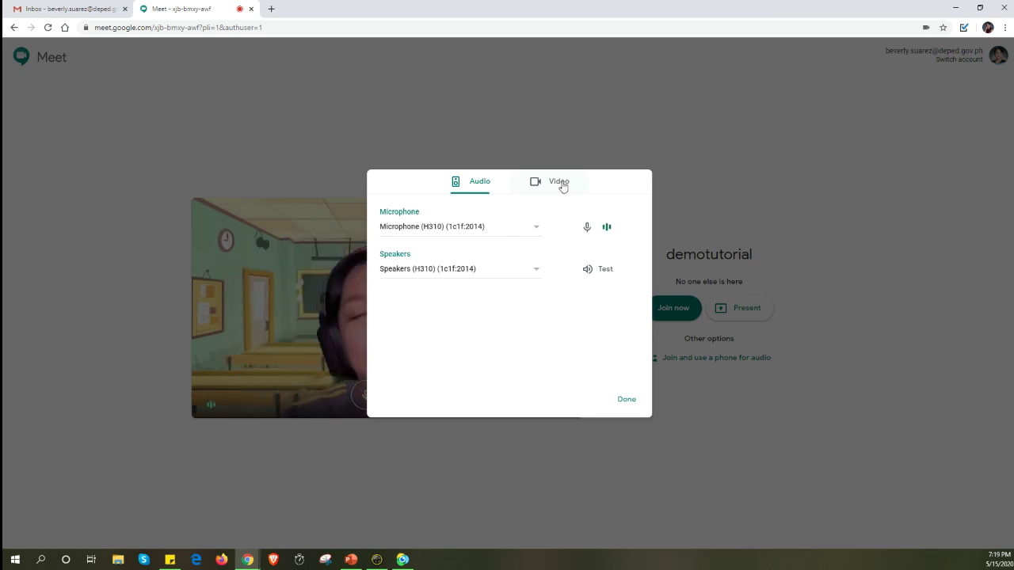
left_click(590, 315)
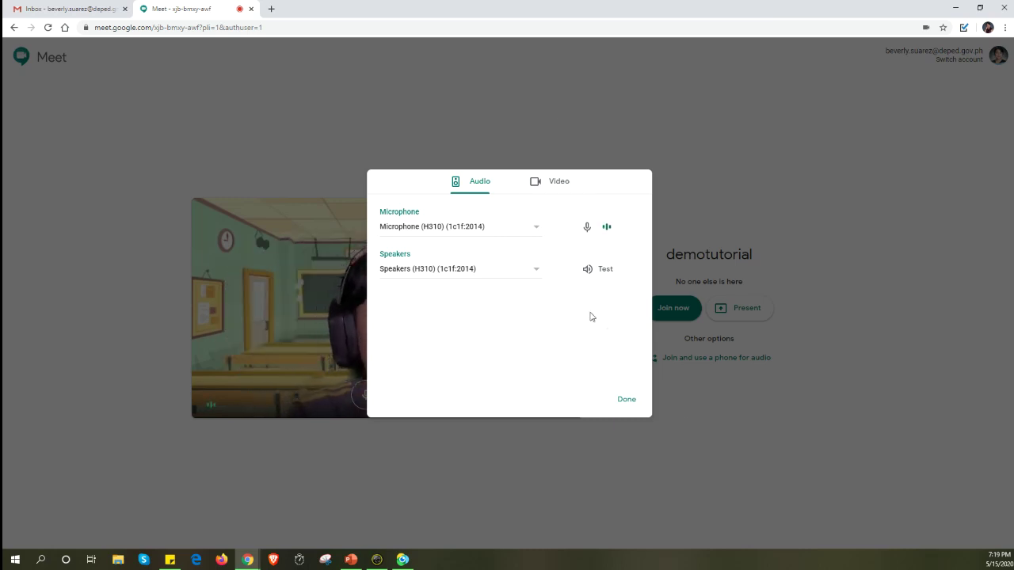
- Go to the video settings and choose Snap Camera as the camera
left_click(542, 186)
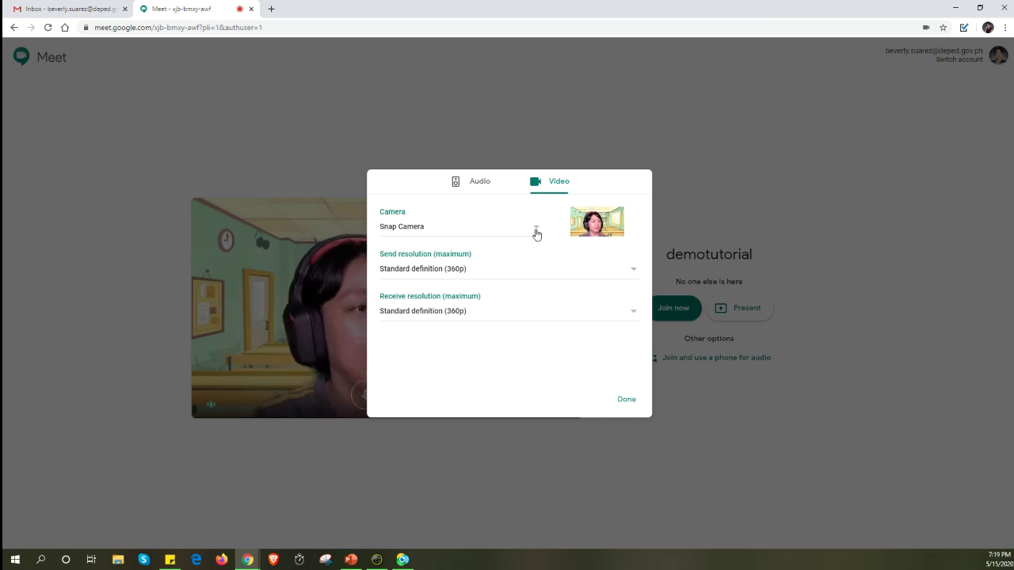
left_click(638, 231)
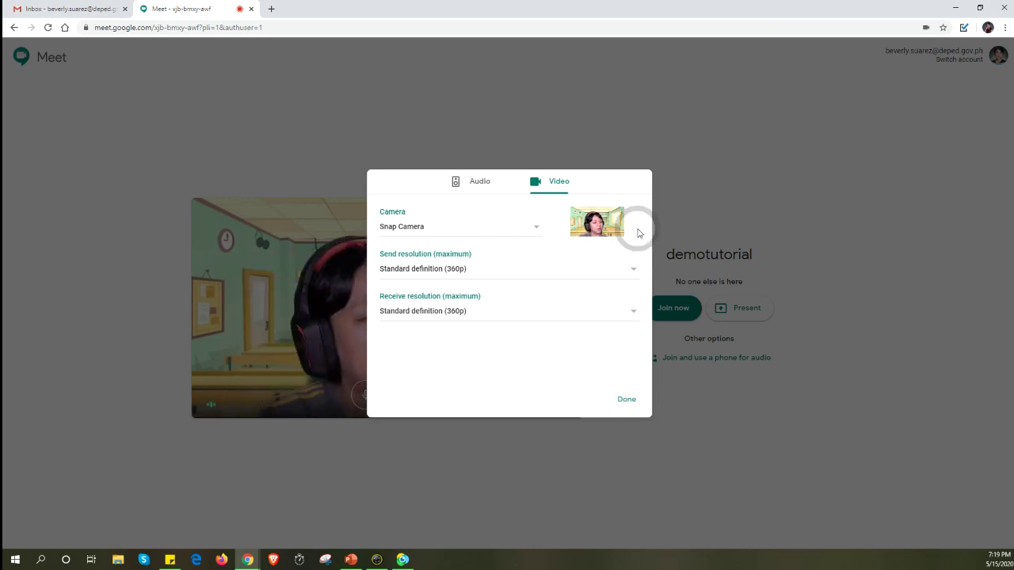
left_click(534, 228)
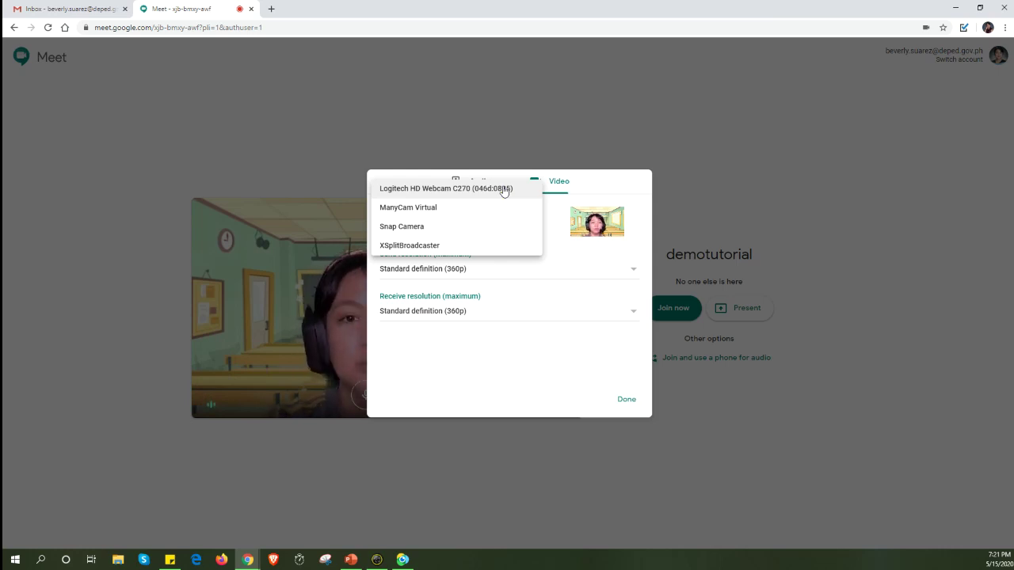
left_click(480, 232)
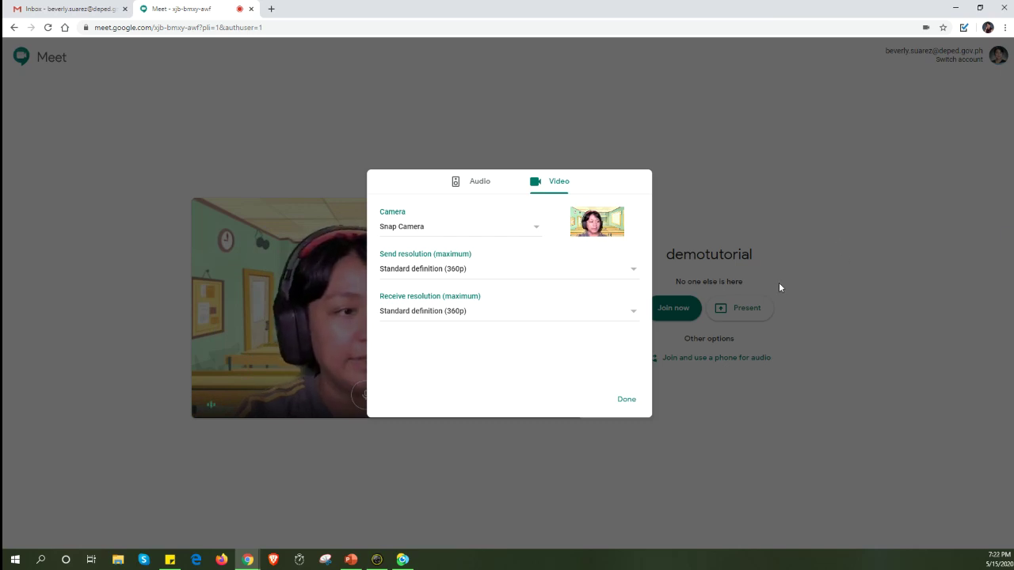
- Review the options for maximum send and receive resolution, and close the settings
left_click(633, 272)
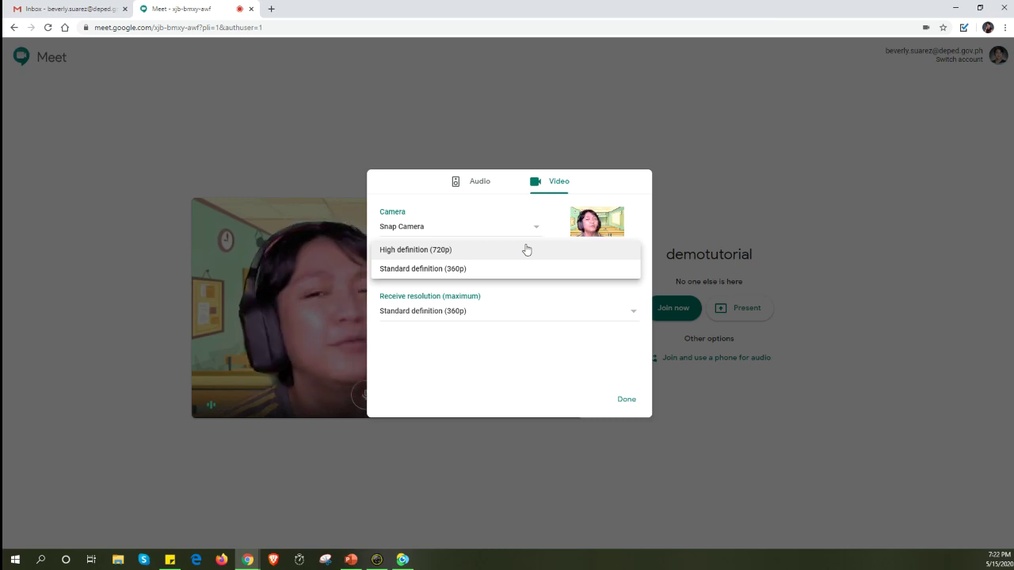
left_click(526, 317)
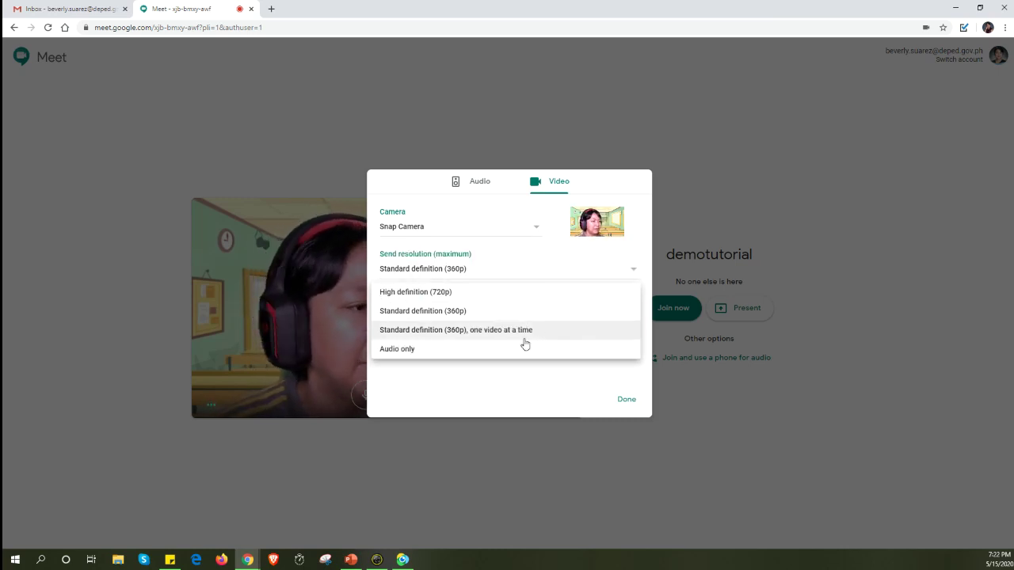
left_click(515, 387)
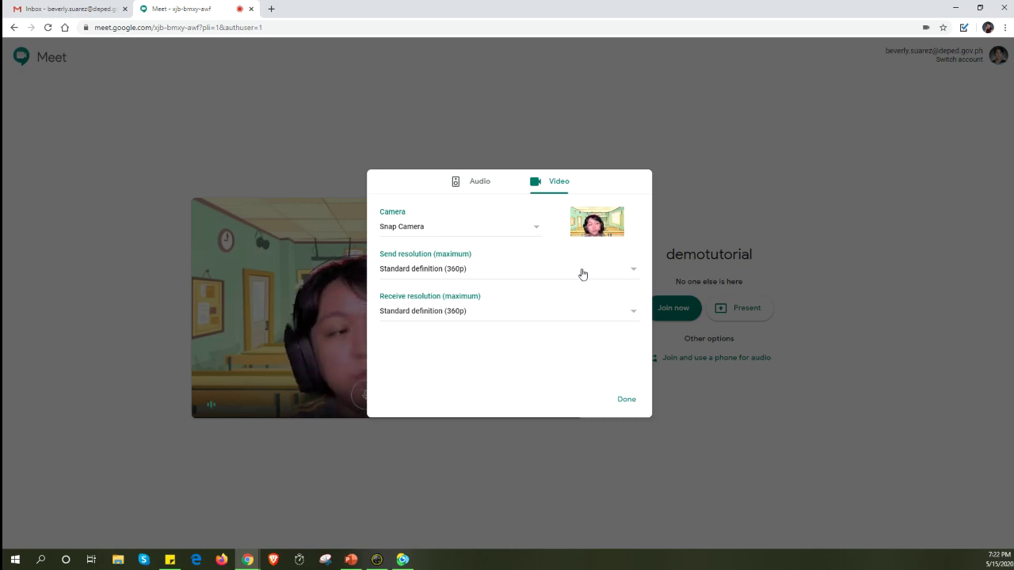
left_click(632, 401)
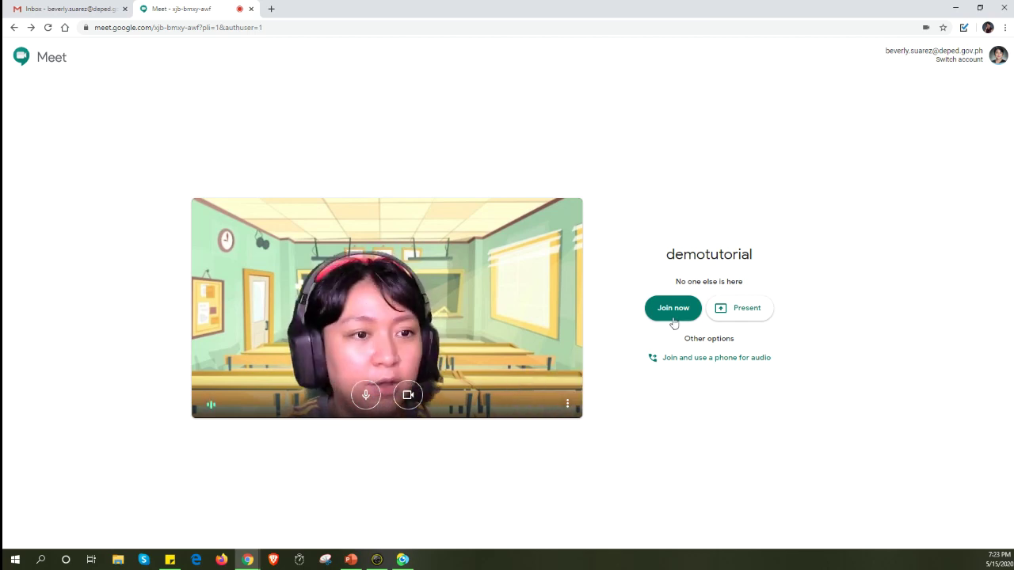
- Join the demotutorial meeting and copy the meeting link from the information for adding others
left_click(673, 321)
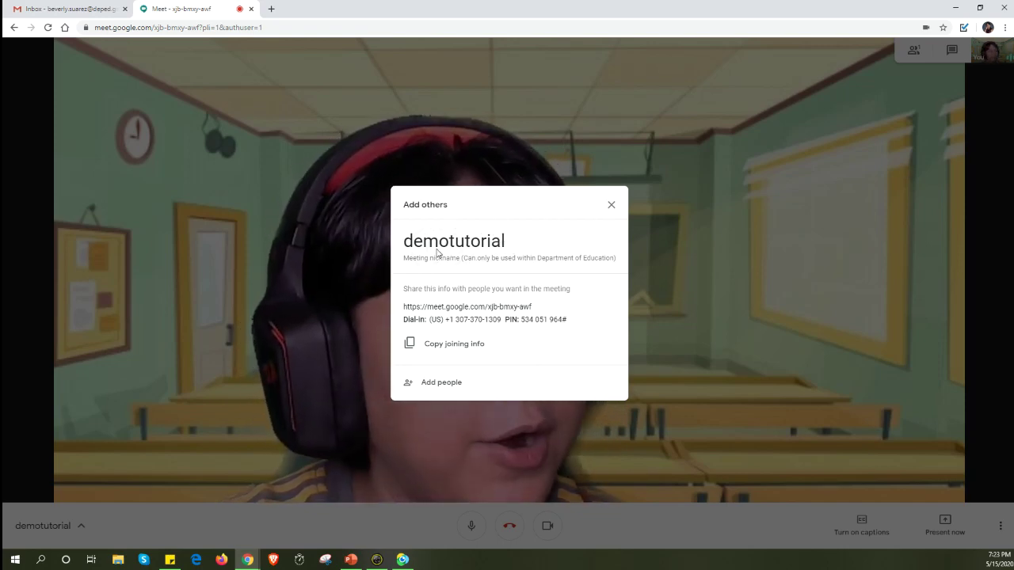
left_click(515, 256)
left_click(519, 255)
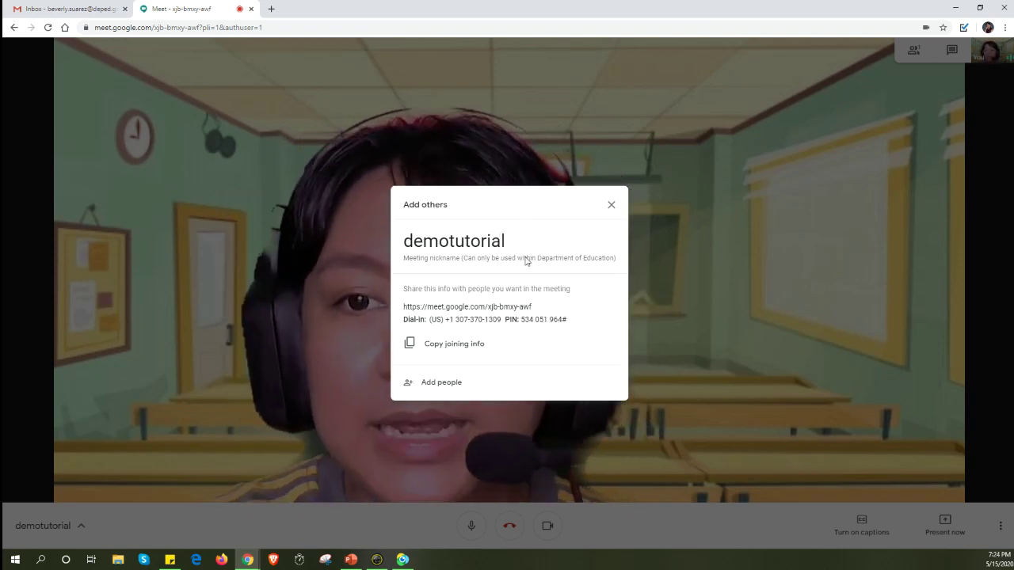
left_click_drag(537, 310, 394, 313)
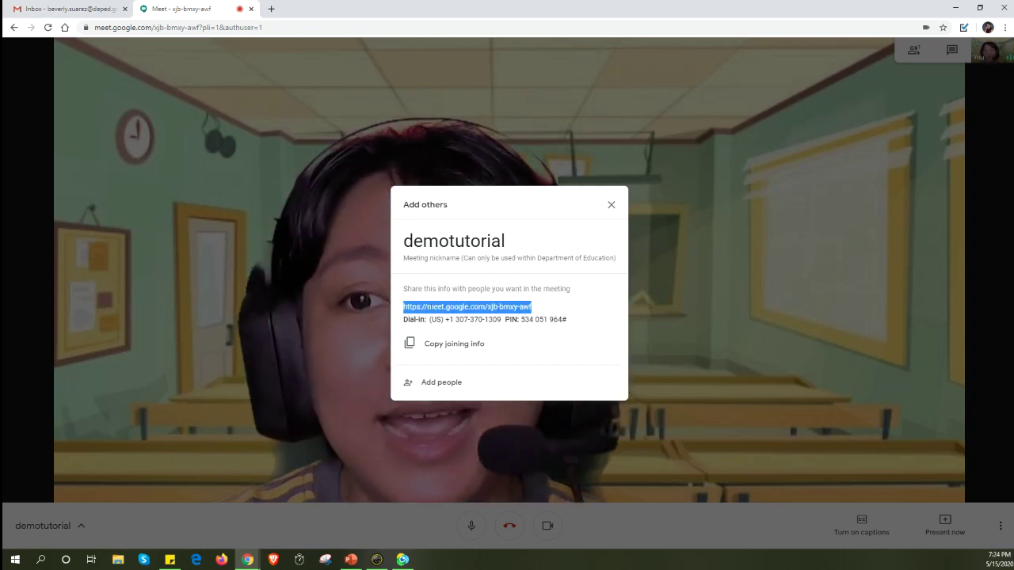
right_click(431, 307)
left_click(452, 313)
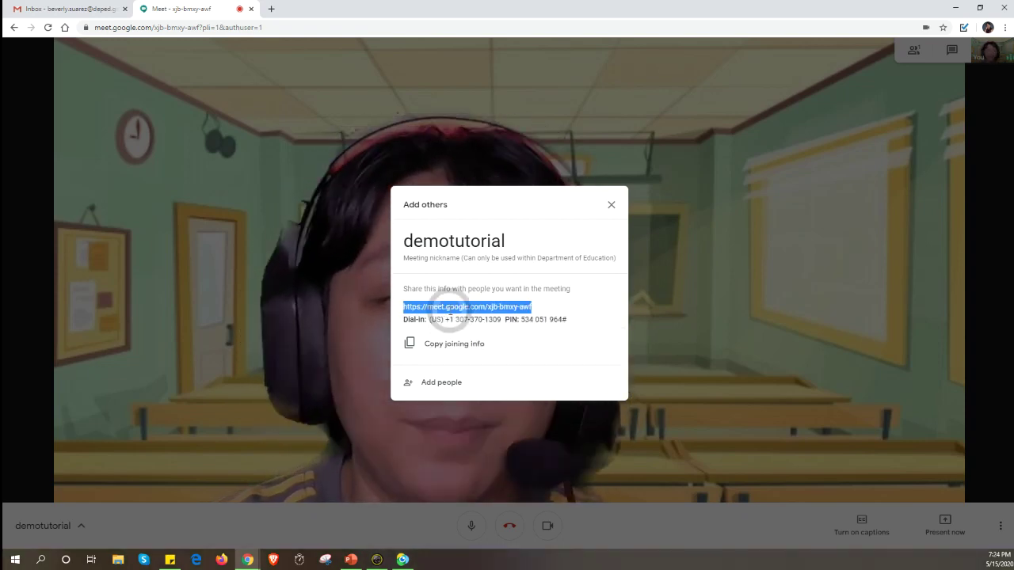
left_click(537, 309)
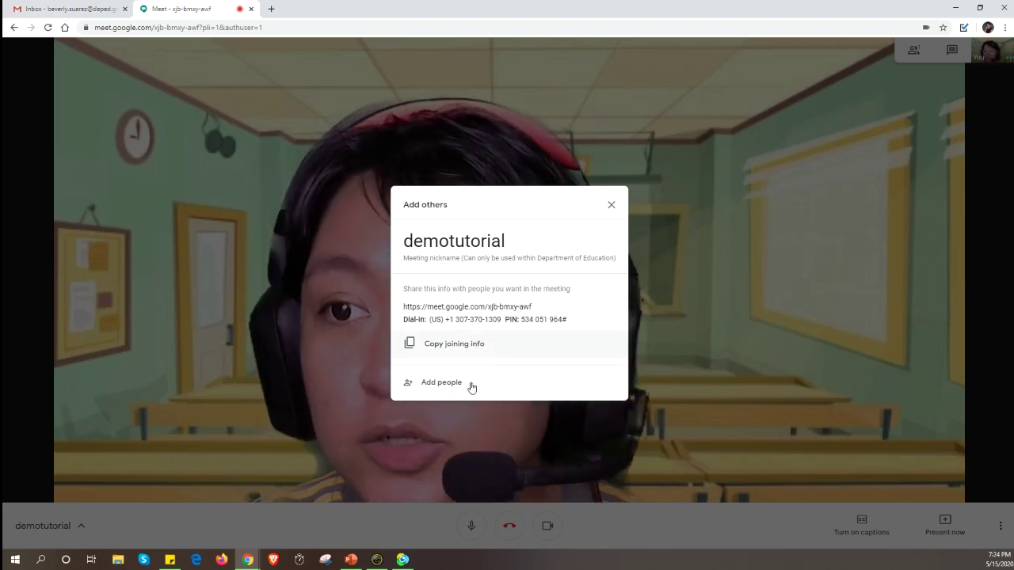
- Open the invitation dialog for adding people, look through the suggested contacts, and close it without inviting anyone
left_click(471, 387)
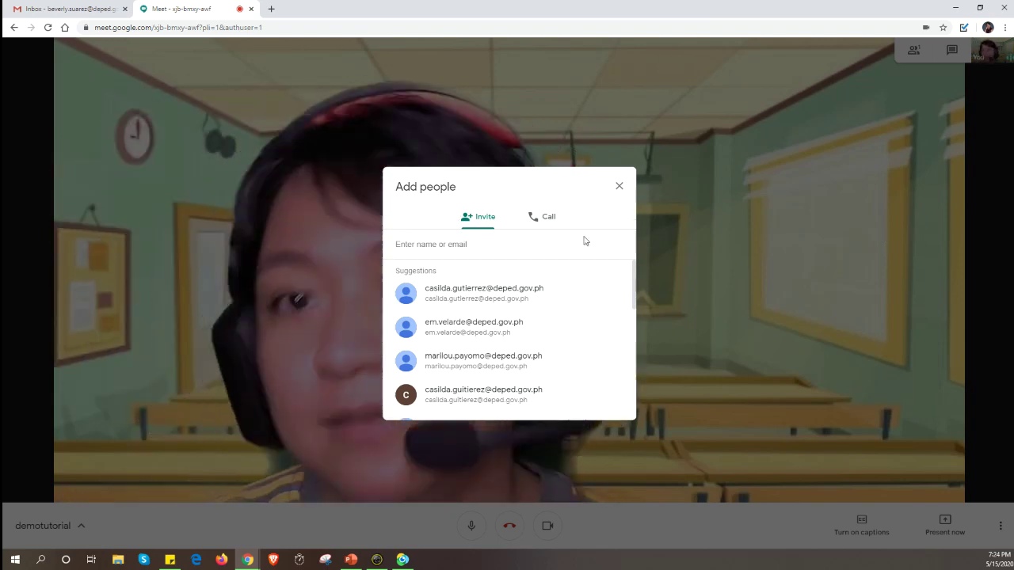
left_click(512, 244)
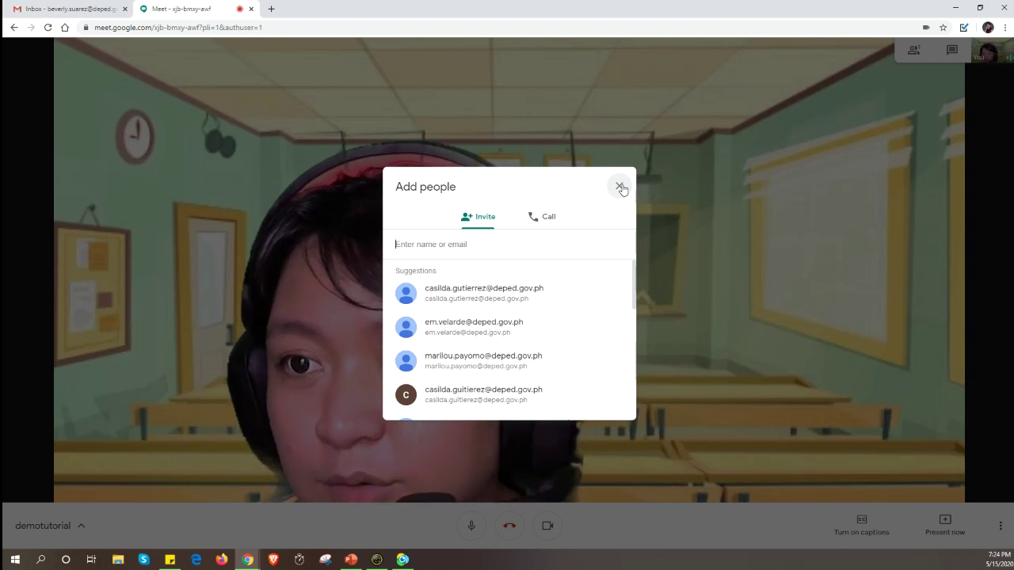
left_click(452, 246)
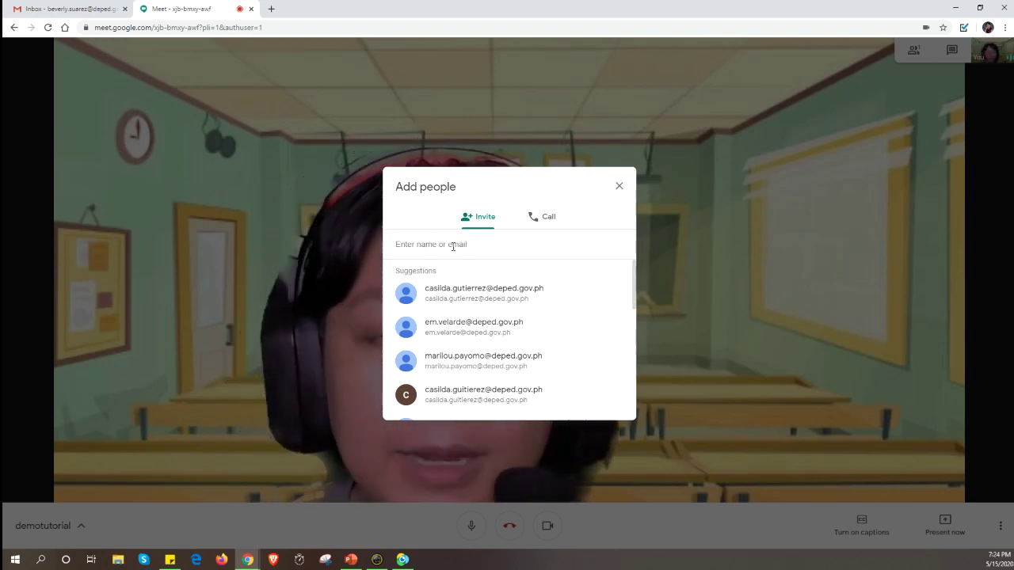
scroll(516, 328, "down", 5)
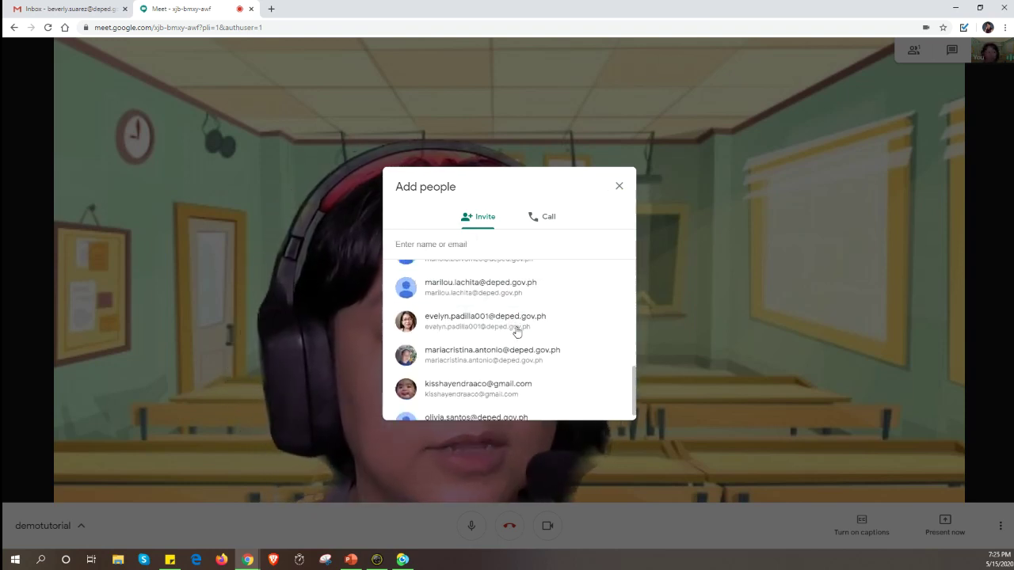
scroll(516, 332, "up", 3)
scroll(517, 332, "up", 3)
left_click(449, 242)
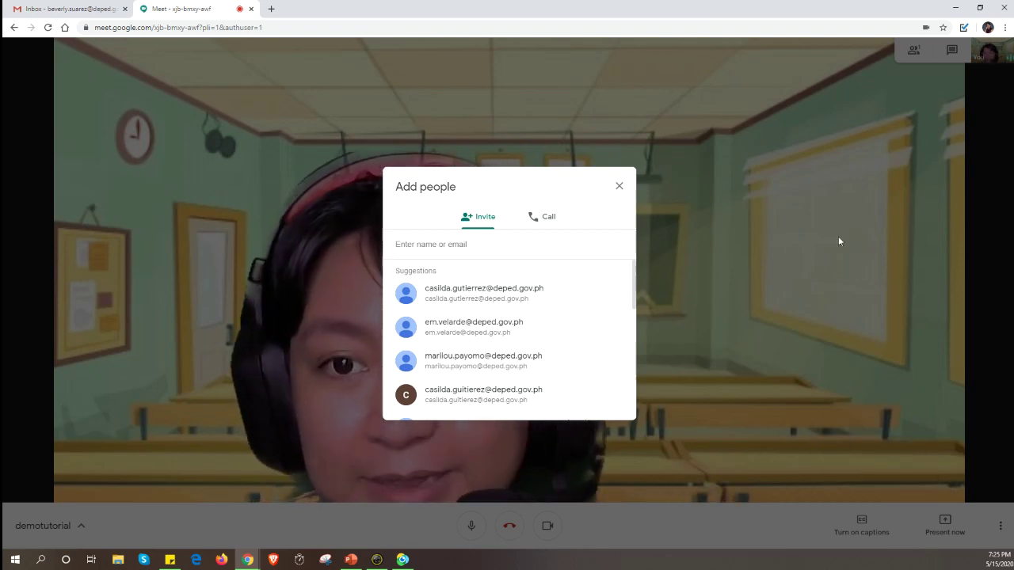
left_click(620, 187)
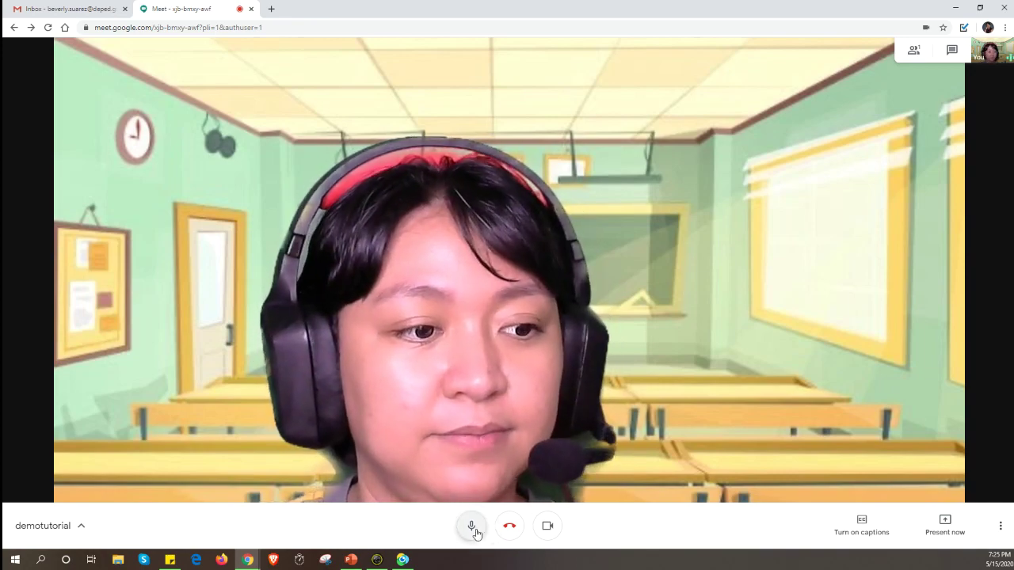
- Mute the microphone in the meeting
left_click(475, 530)
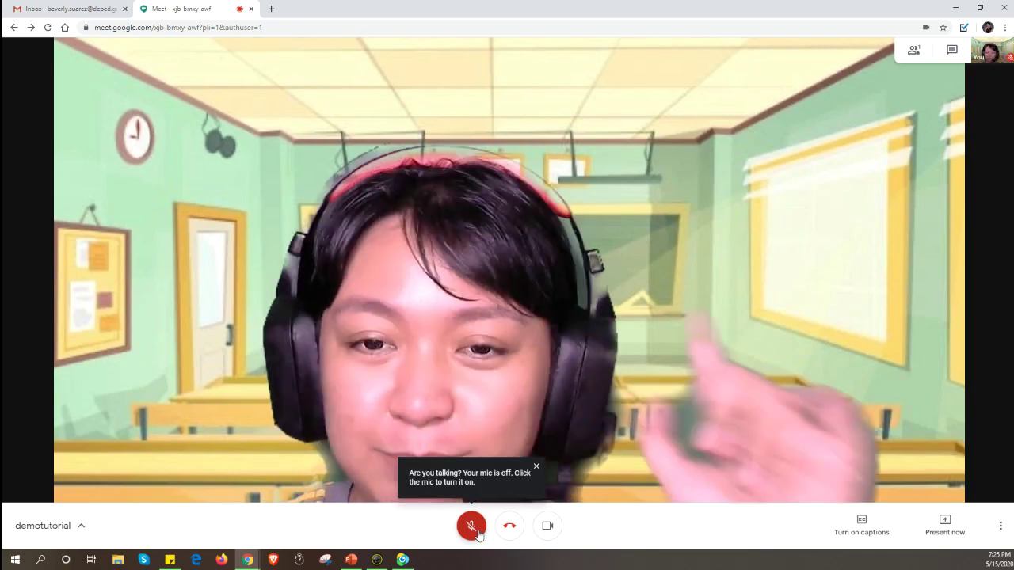
- Unmute the microphone, and turn the camera off and back on in the meeting
left_click(472, 526)
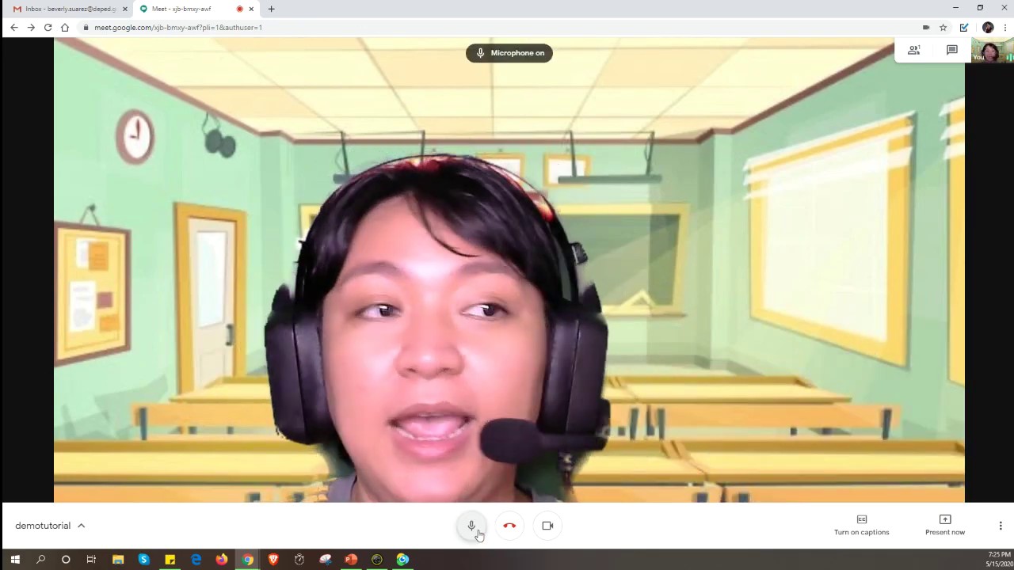
left_click(553, 536)
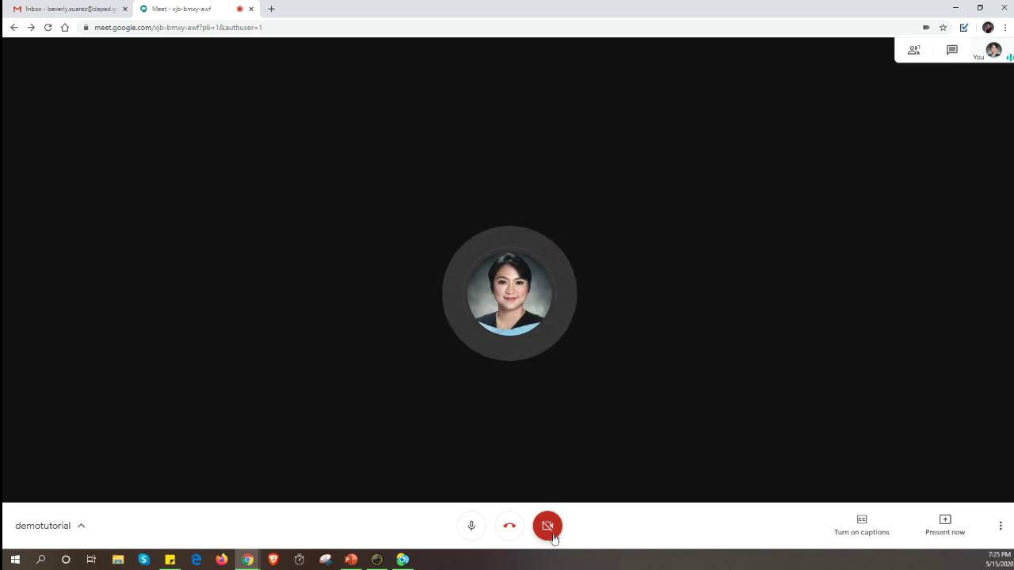
left_click(553, 537)
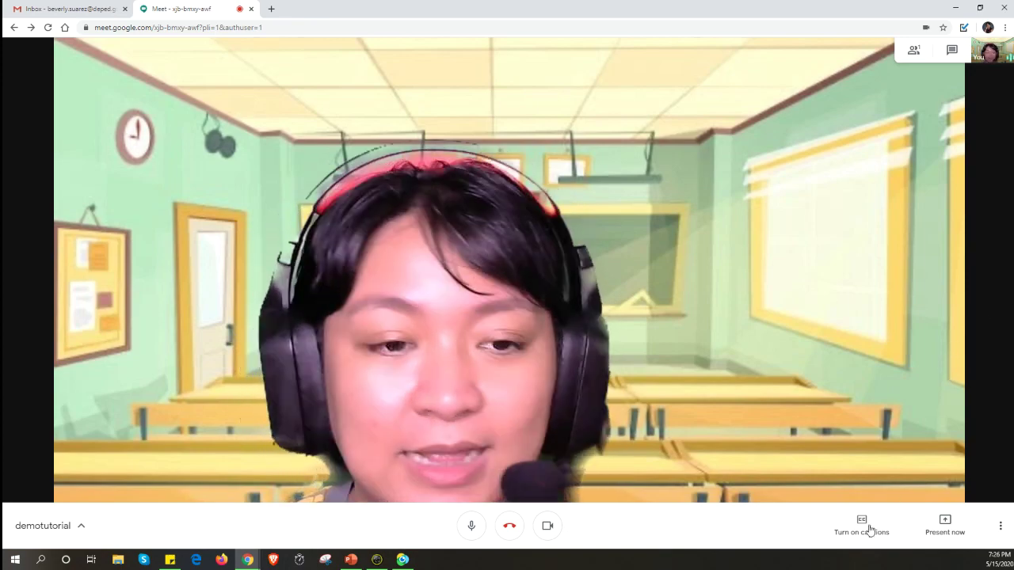
- Turn on live captions to try the speech transcription, and turn them off again
left_click(804, 534)
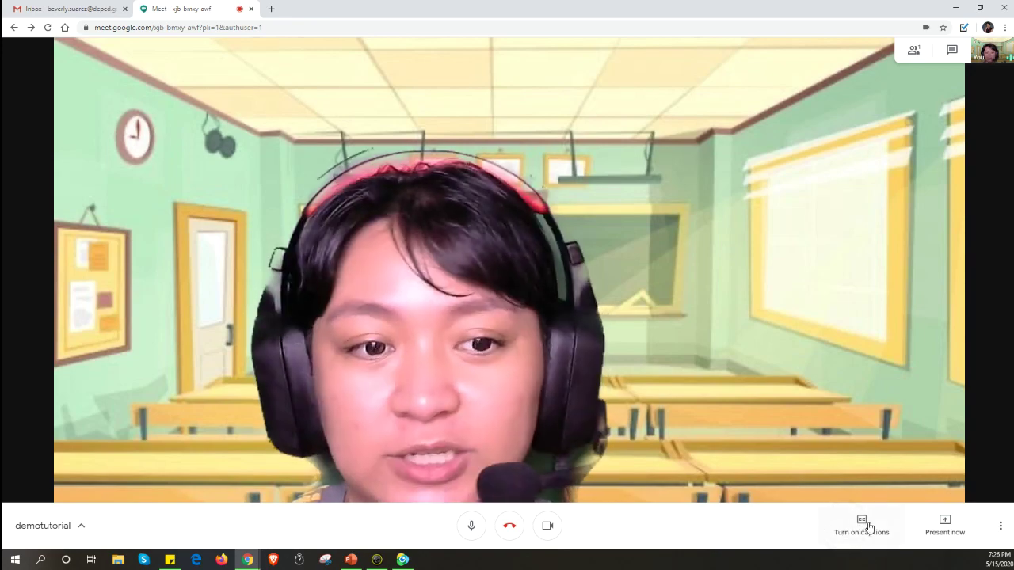
left_click(869, 529)
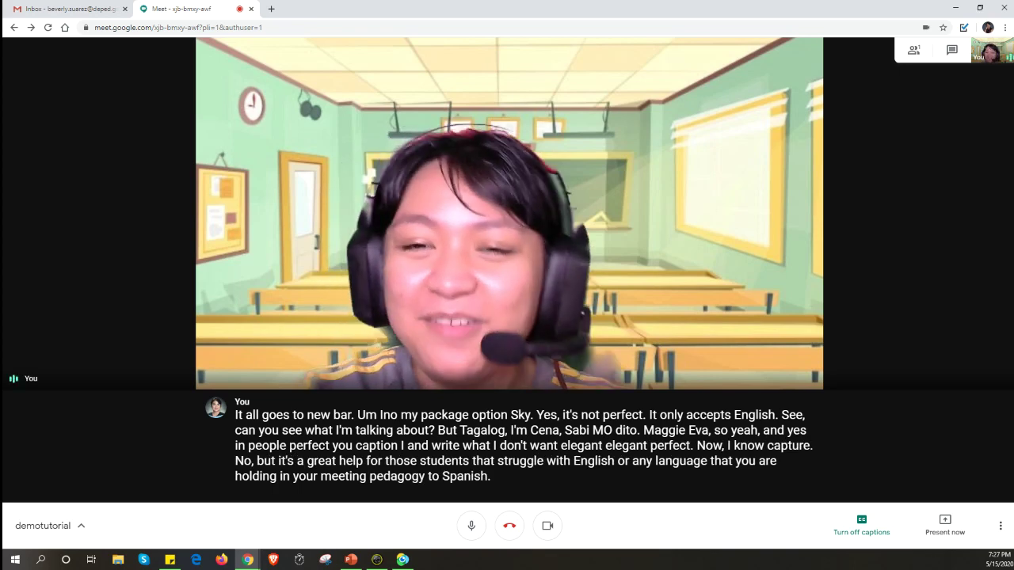
left_click(864, 534)
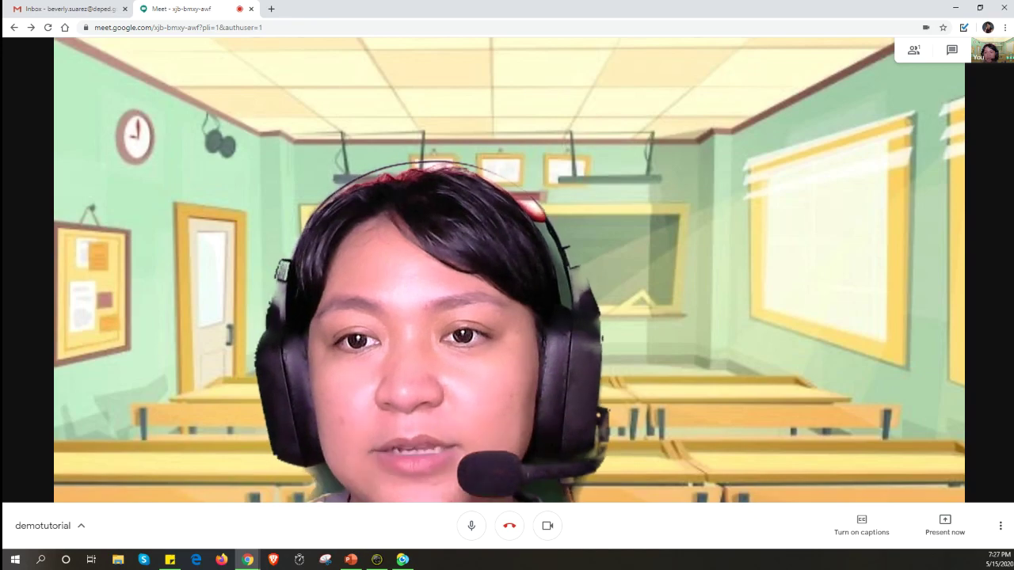
- Switch to the Lesson1_Assembly of Computer Hardware presentation in PowerPoint, reposition its window, and minimize and restore it
mouse_move(350, 563)
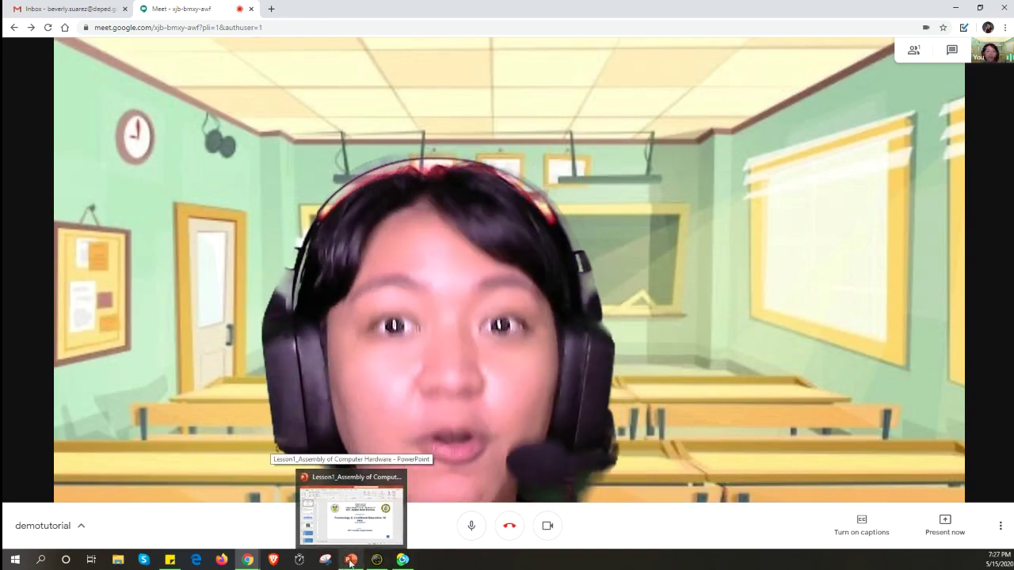
left_click(350, 561)
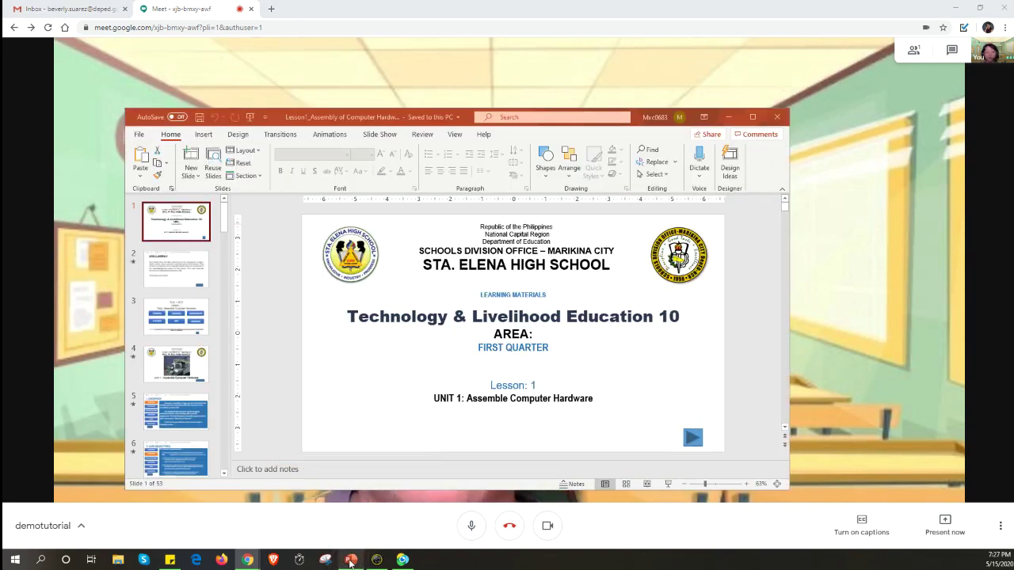
left_click(420, 121)
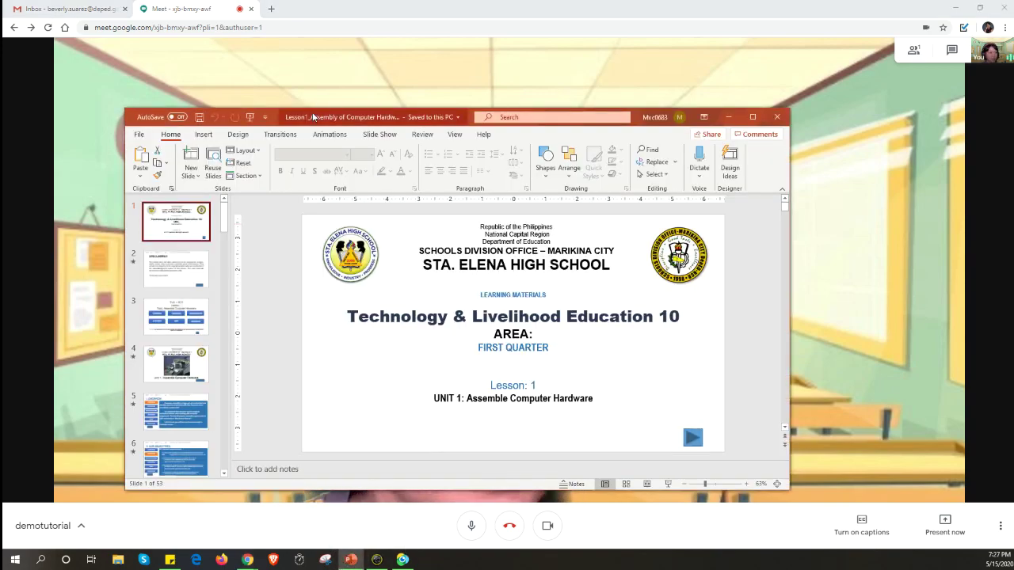
left_click_drag(336, 117, 384, 86)
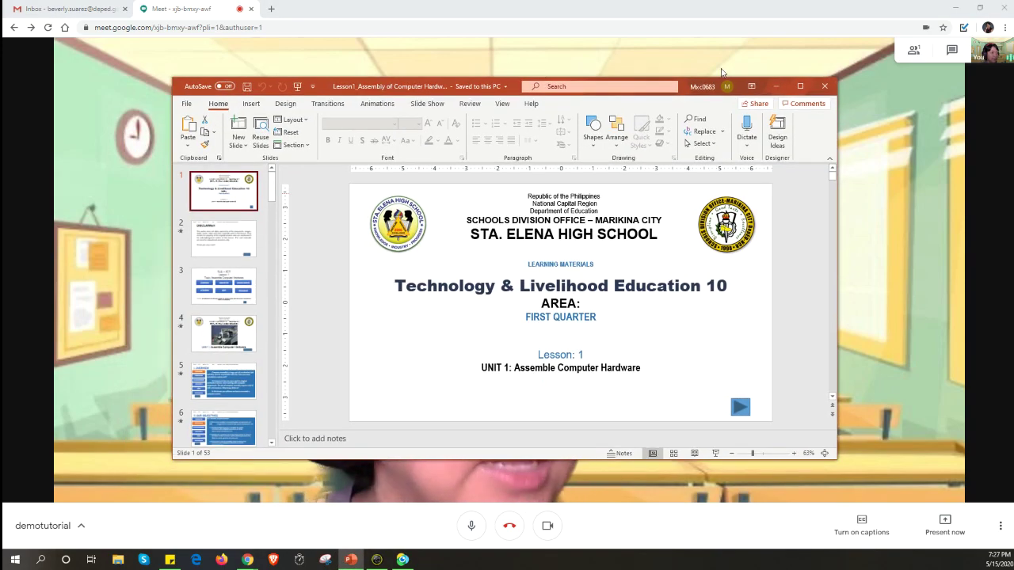
left_click(777, 87)
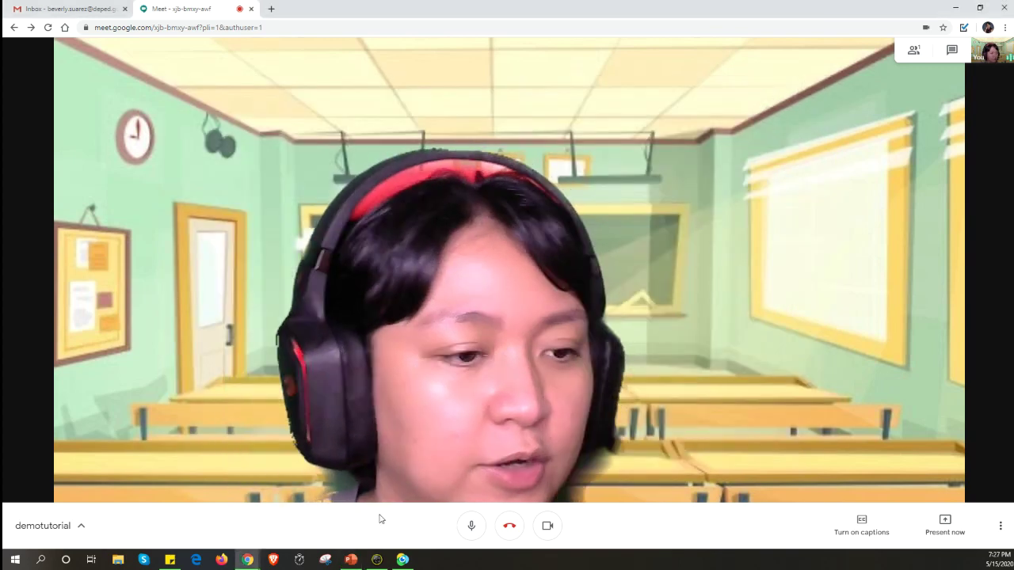
left_click(351, 559)
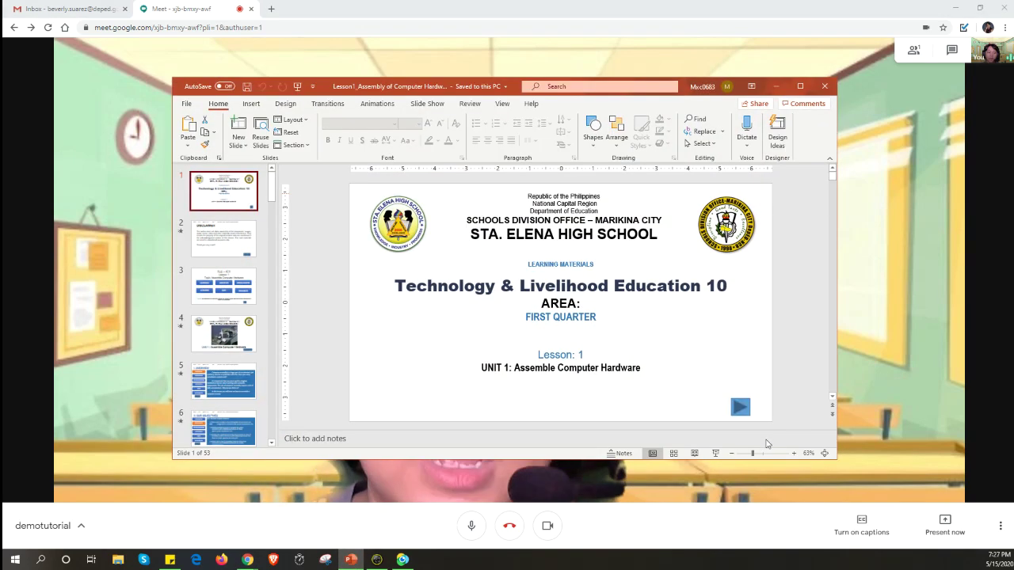
- Review the screens offered for presenting the entire screen, and cancel without sharing
left_click(947, 526)
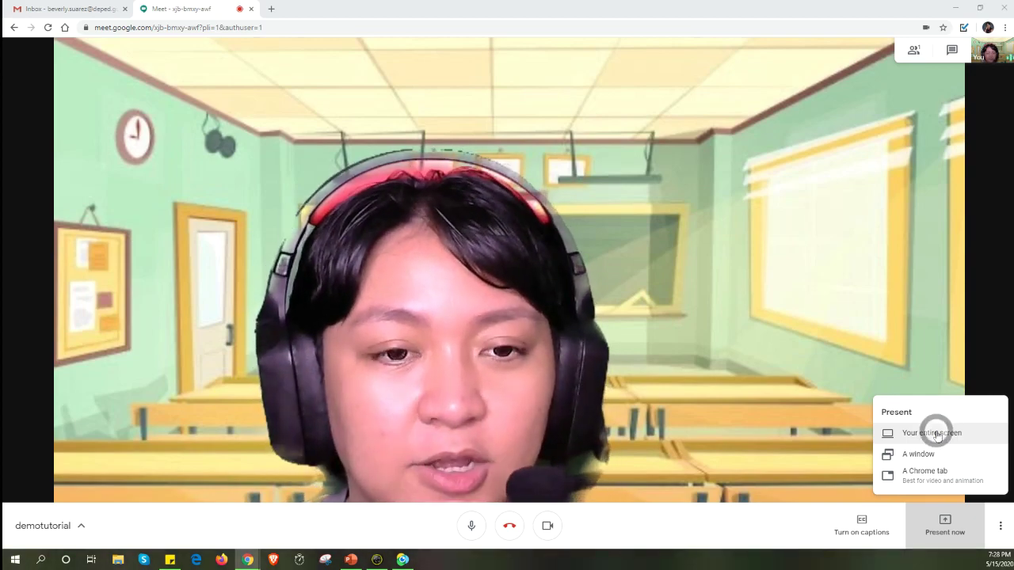
left_click(935, 435)
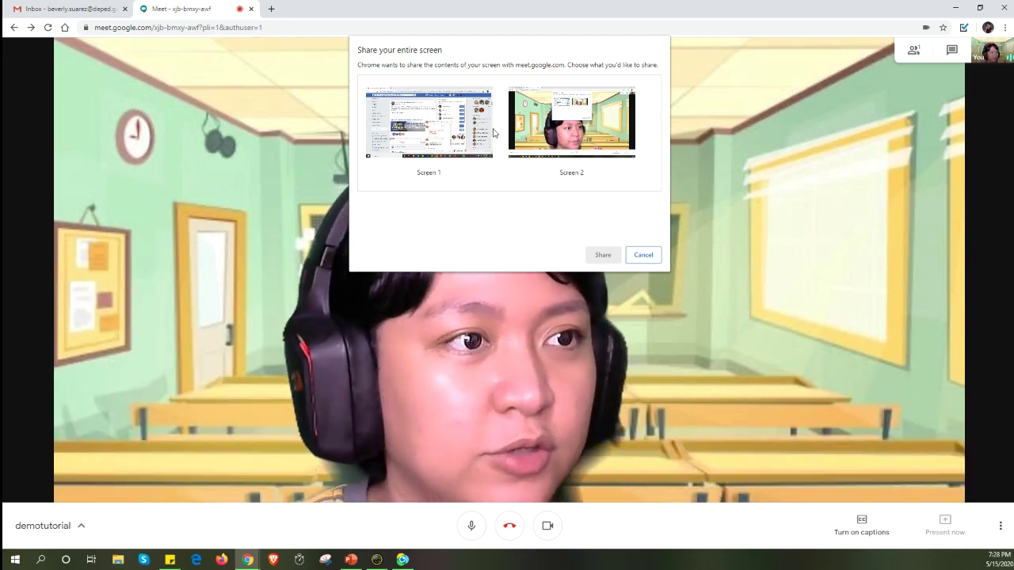
left_click(651, 261)
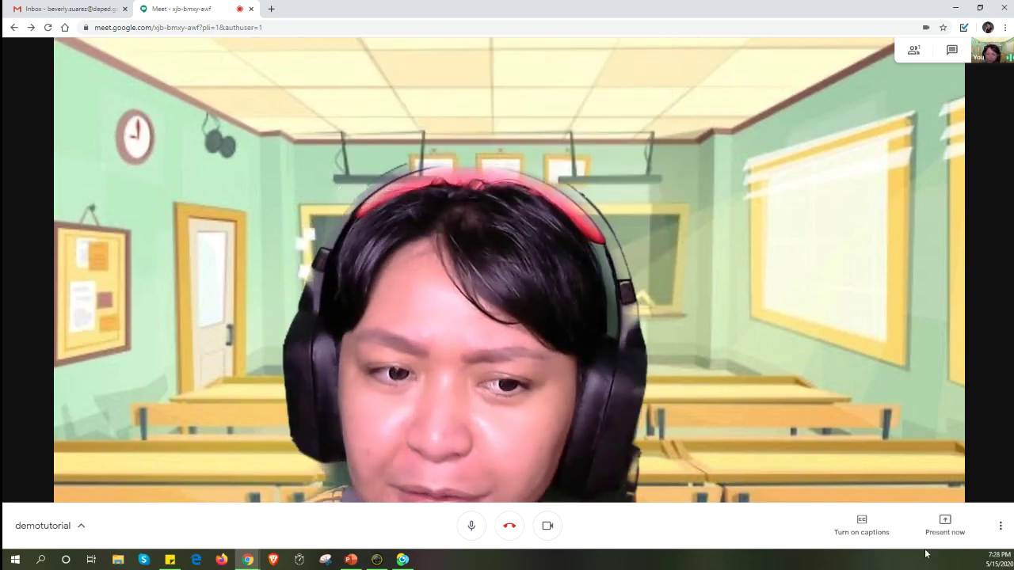
- Present the Lesson1_Assembly of Computer Hardware PowerPoint window in the Google Meet meeting
left_click(945, 537)
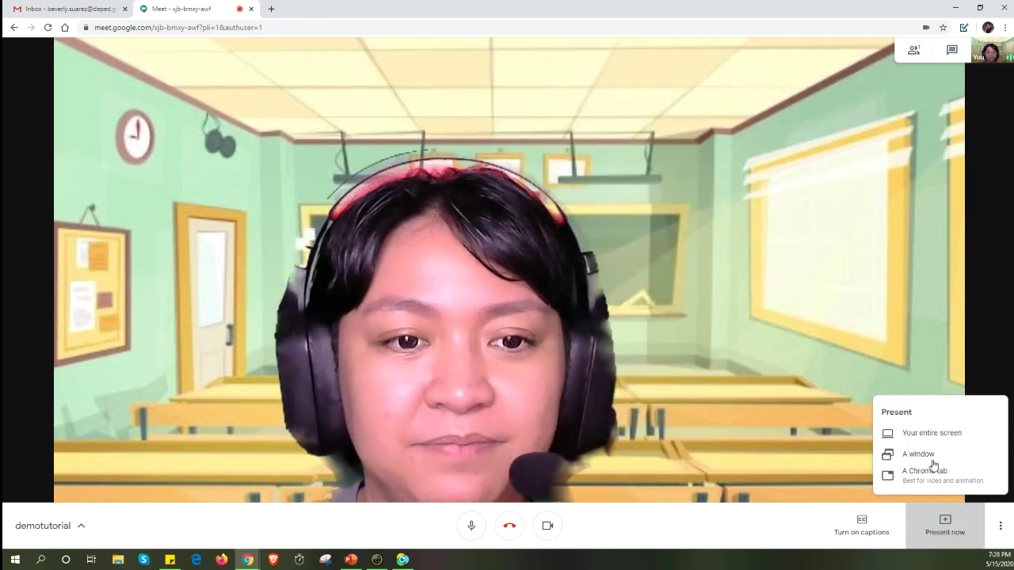
left_click(928, 457)
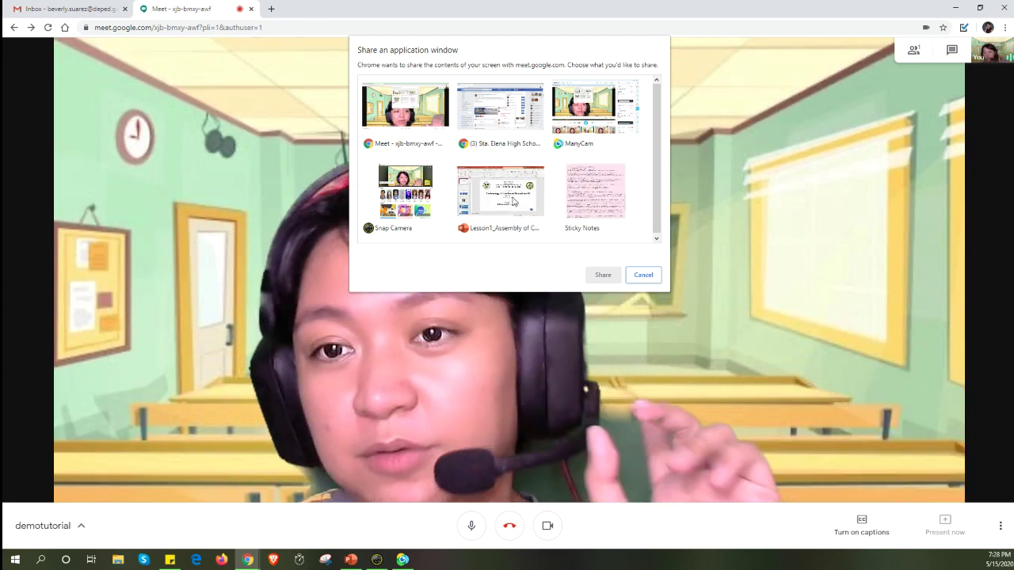
left_click(513, 202)
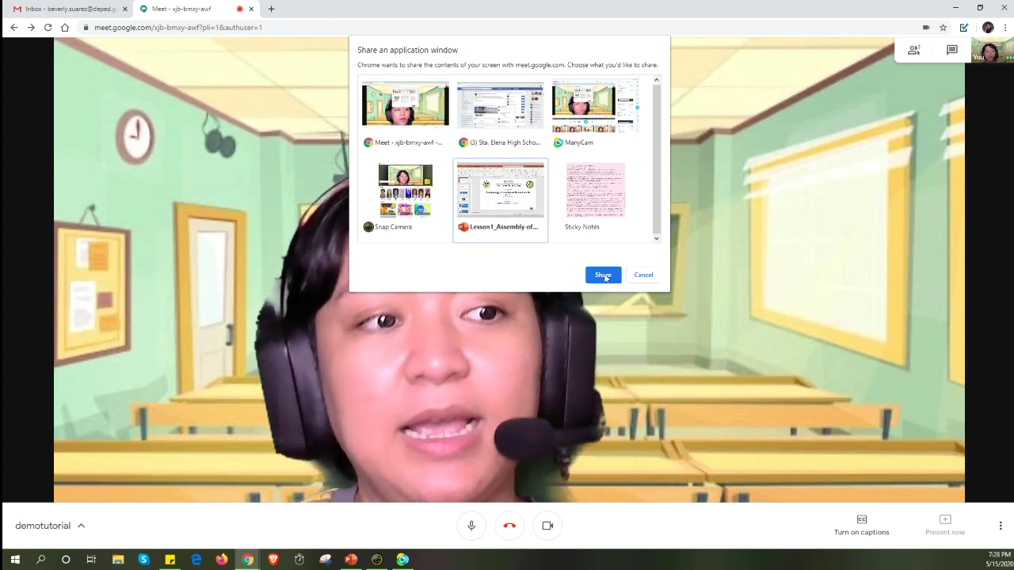
left_click(600, 274)
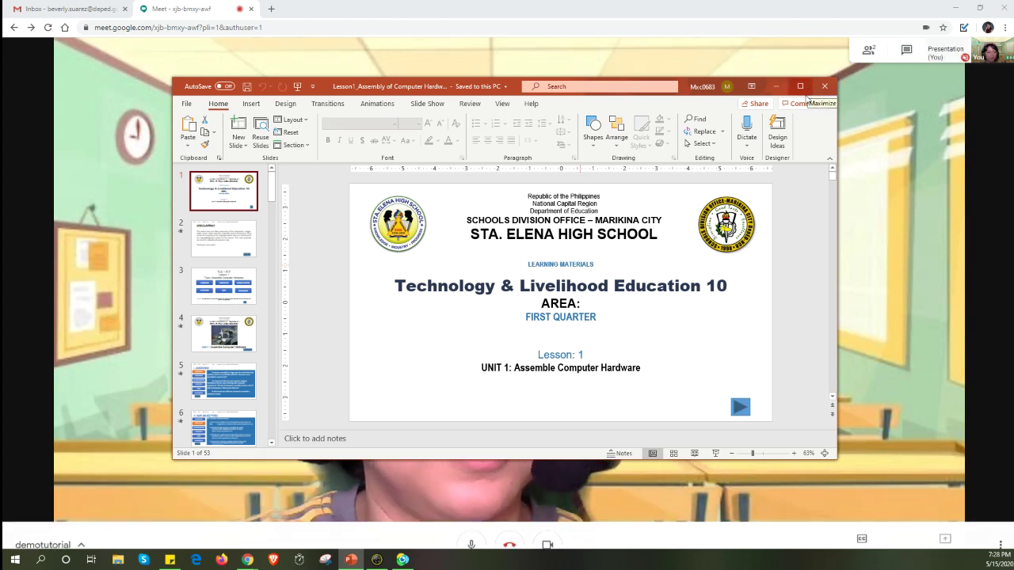
- Pin the shared presentation in the meeting's main view, and select slide 2 in the PowerPoint window
left_click(947, 50)
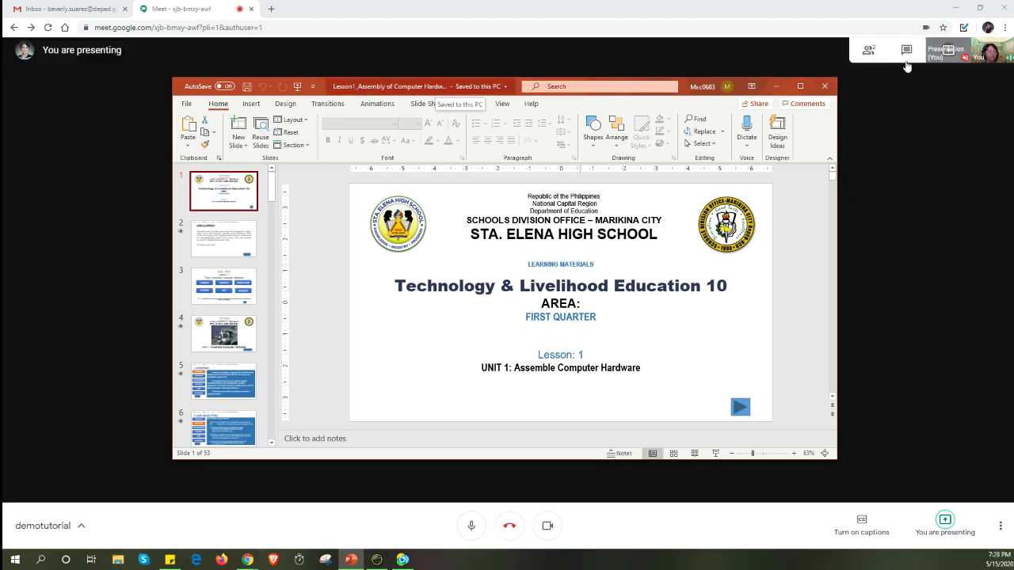
left_click(946, 62)
left_click(948, 60)
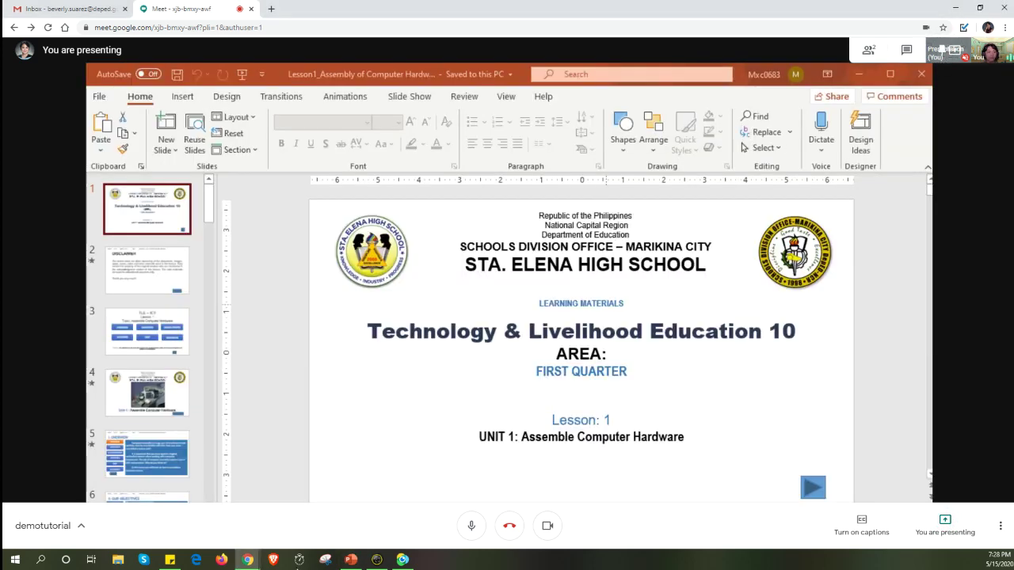
left_click(351, 559)
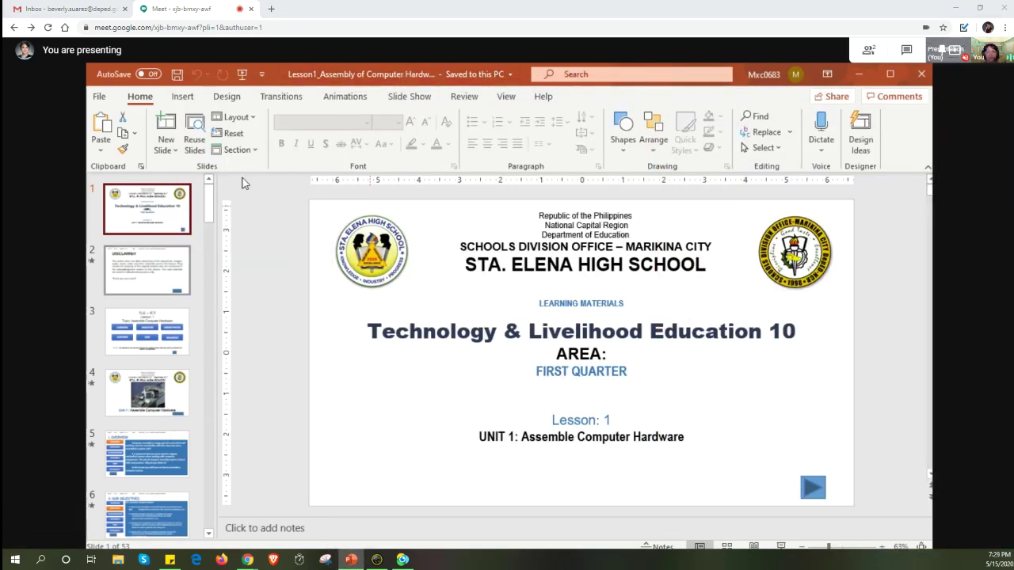
left_click(169, 283)
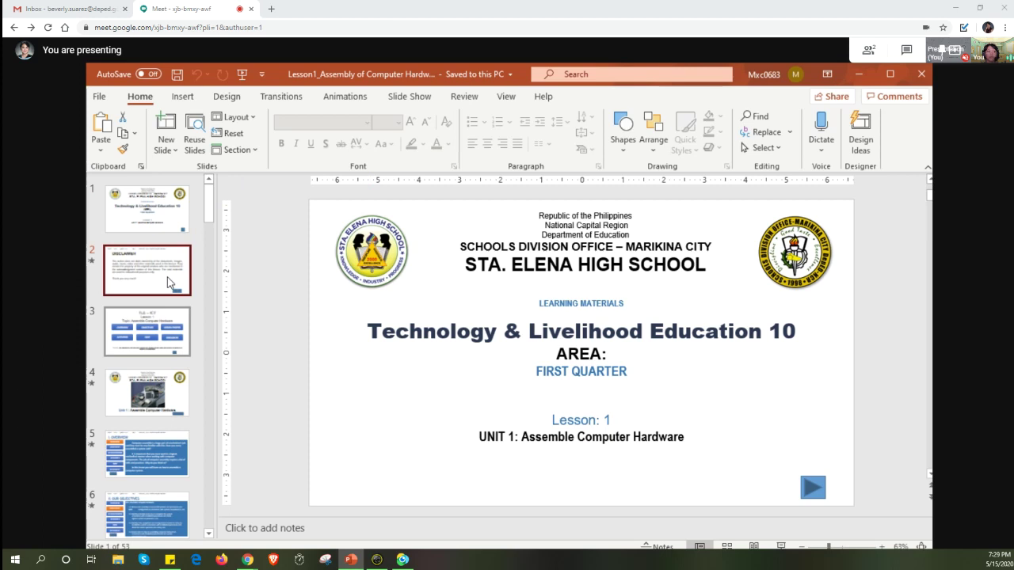
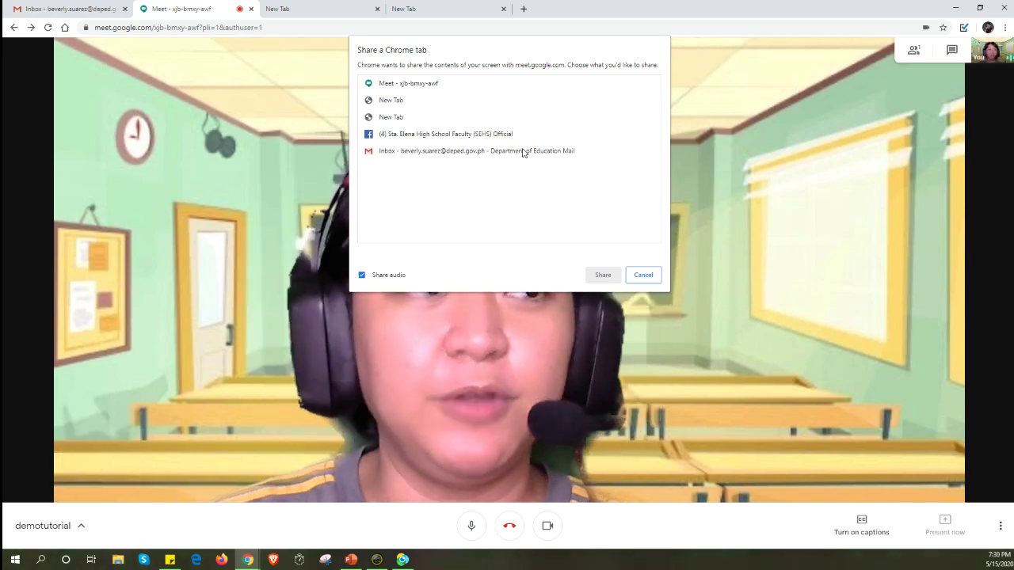
- Cancel sharing a Chrome tab, and view the meeting's participant list before closing it
left_click(644, 275)
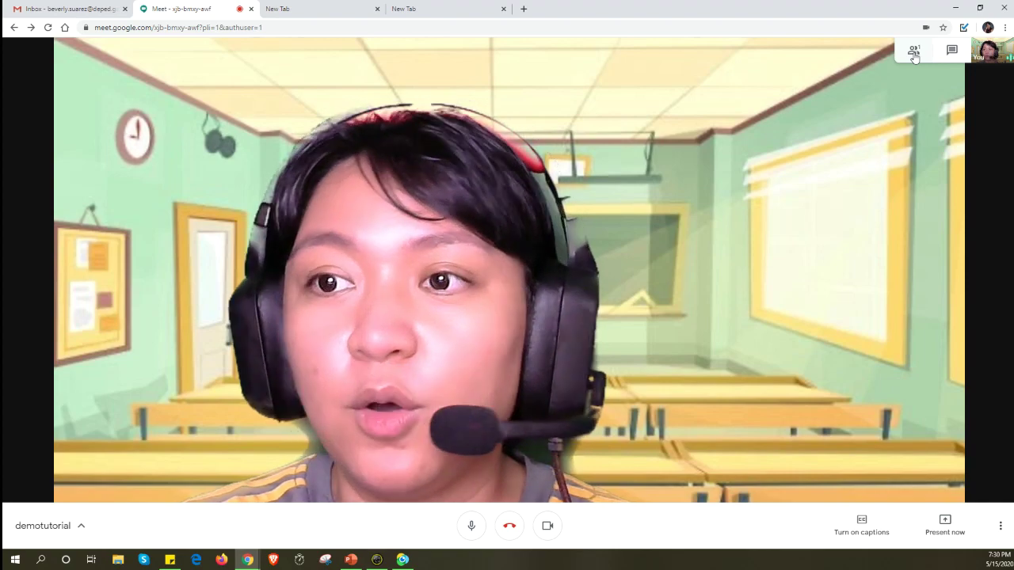
left_click(914, 54)
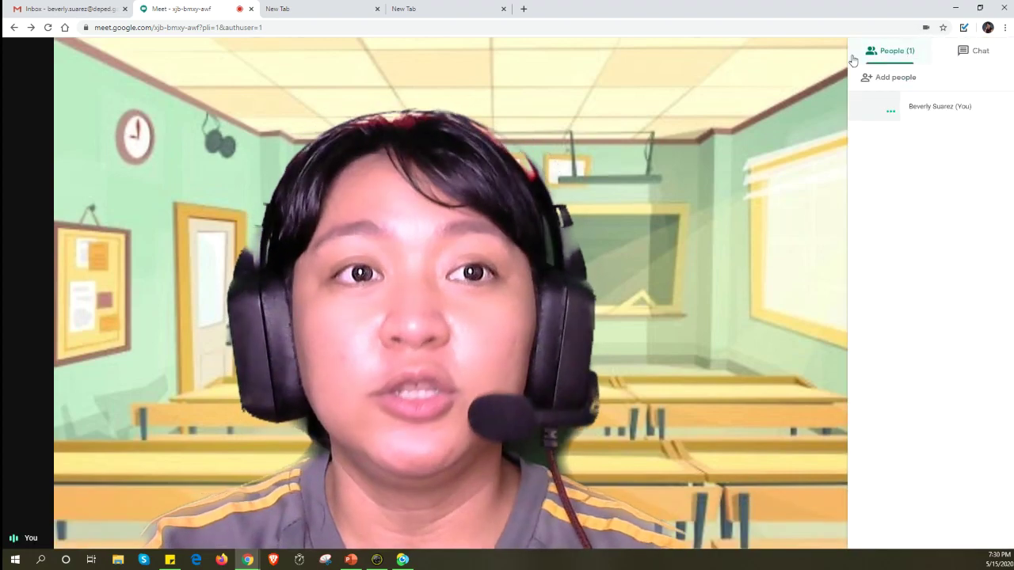
left_click(821, 58)
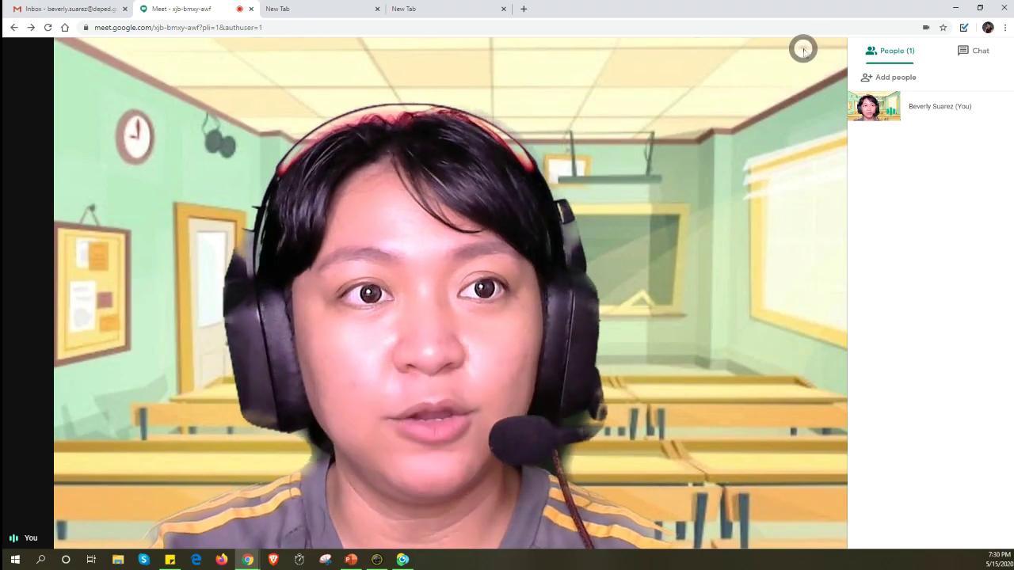
left_click(802, 54)
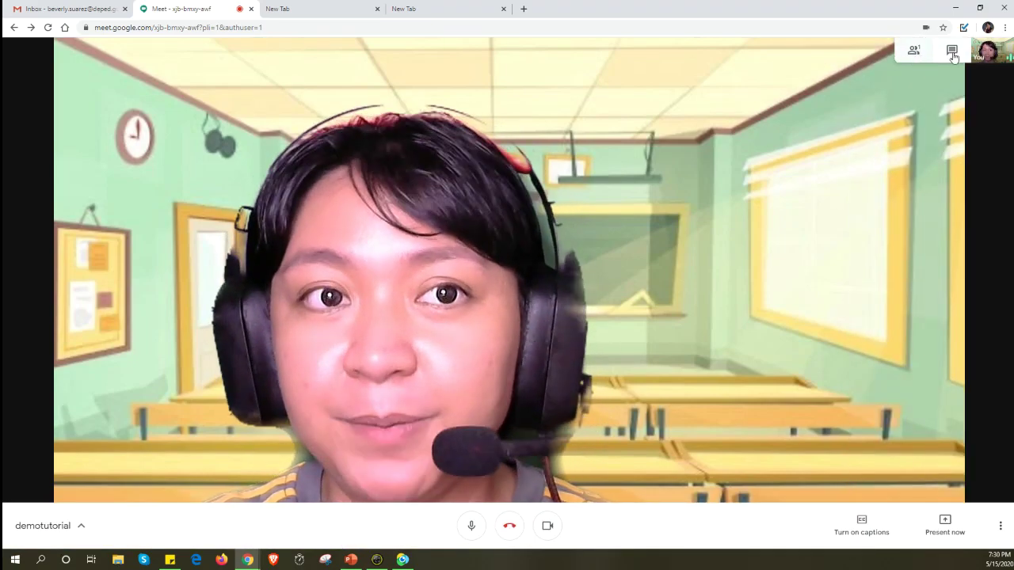
left_click(916, 54)
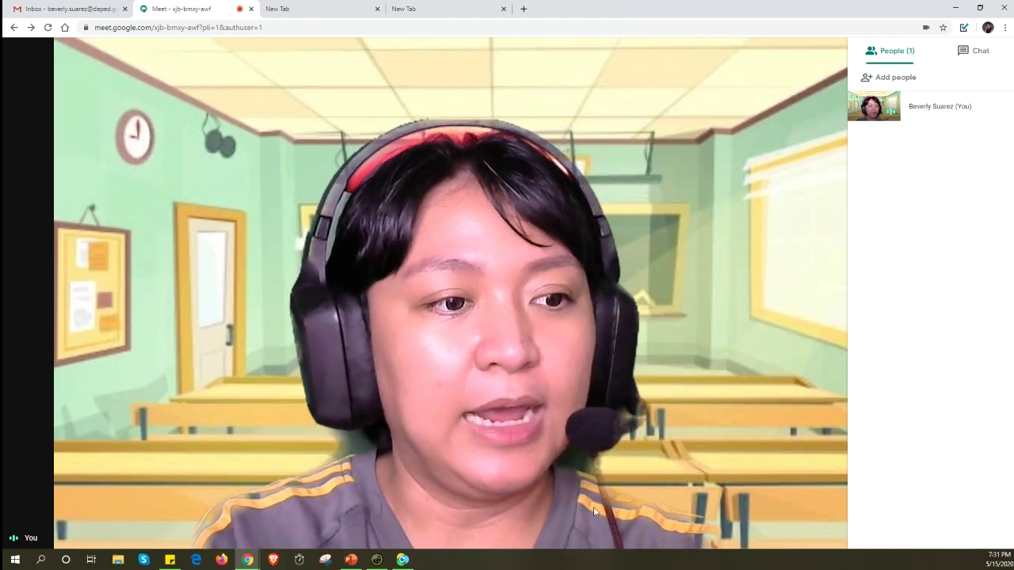
left_click(593, 507)
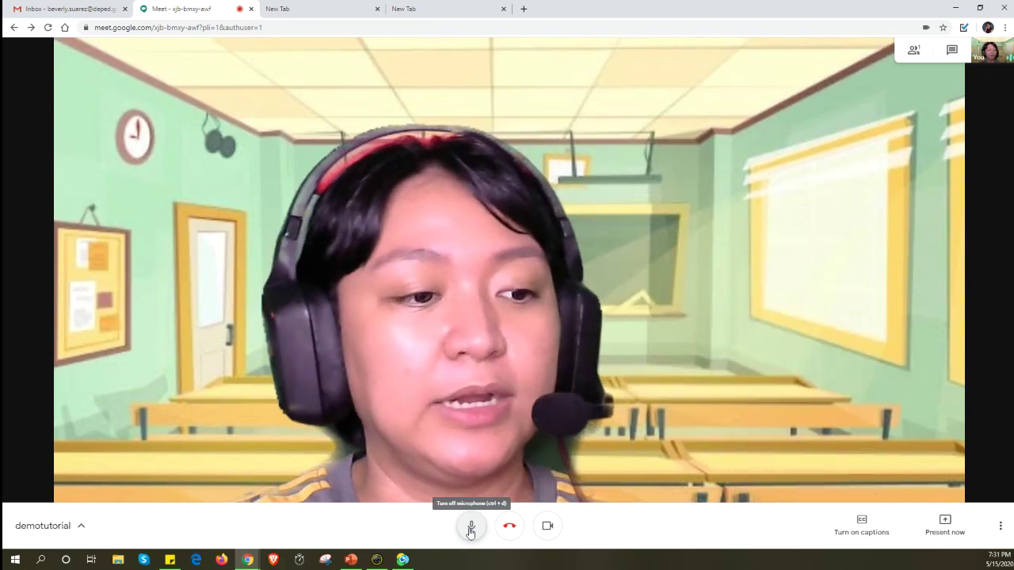
- Turn the meeting microphone off and back on
left_click(471, 528)
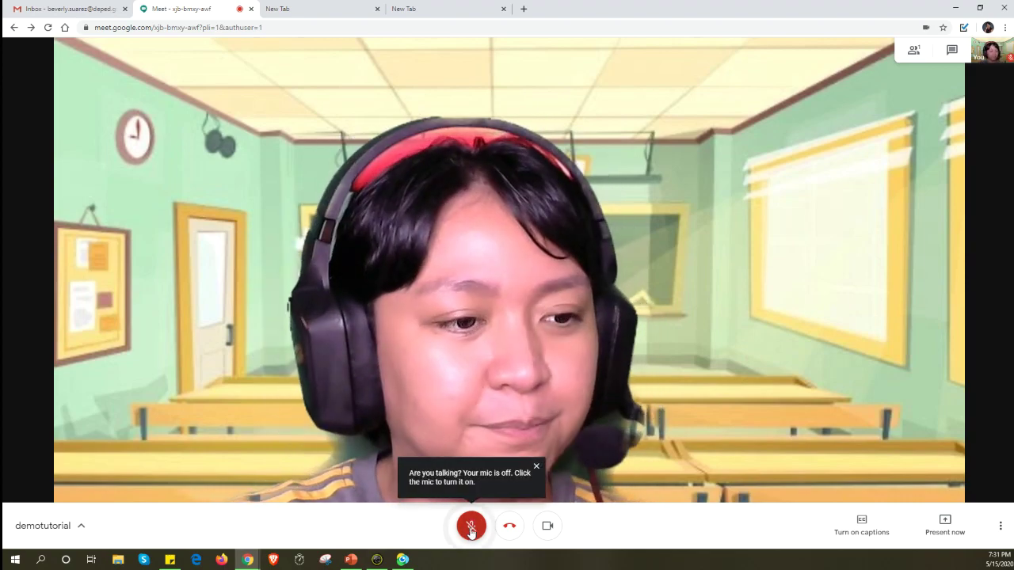
key("ctrl+d")
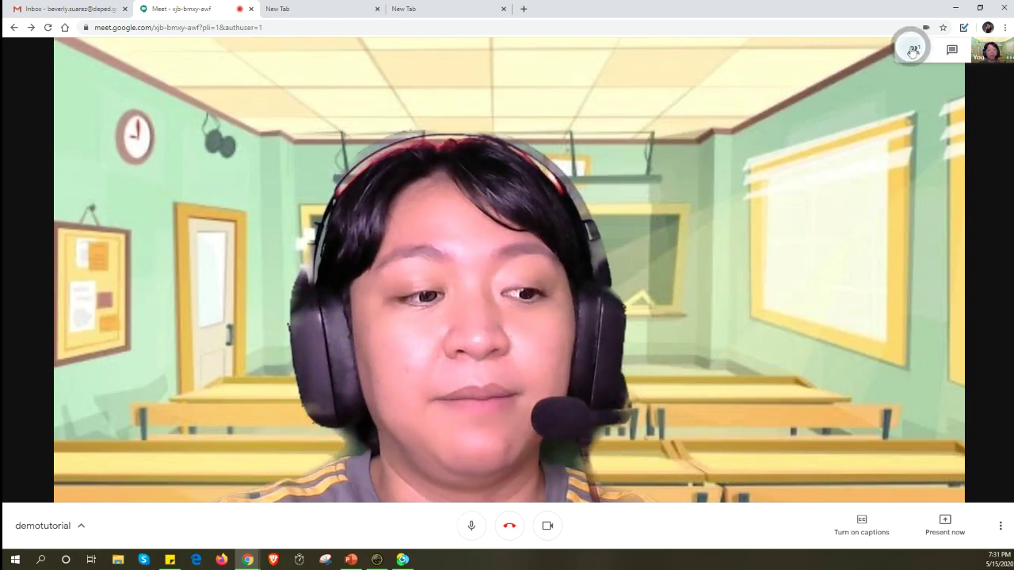
- Open the participant list, select your own video entry, and switch to the meeting chat
left_click(913, 49)
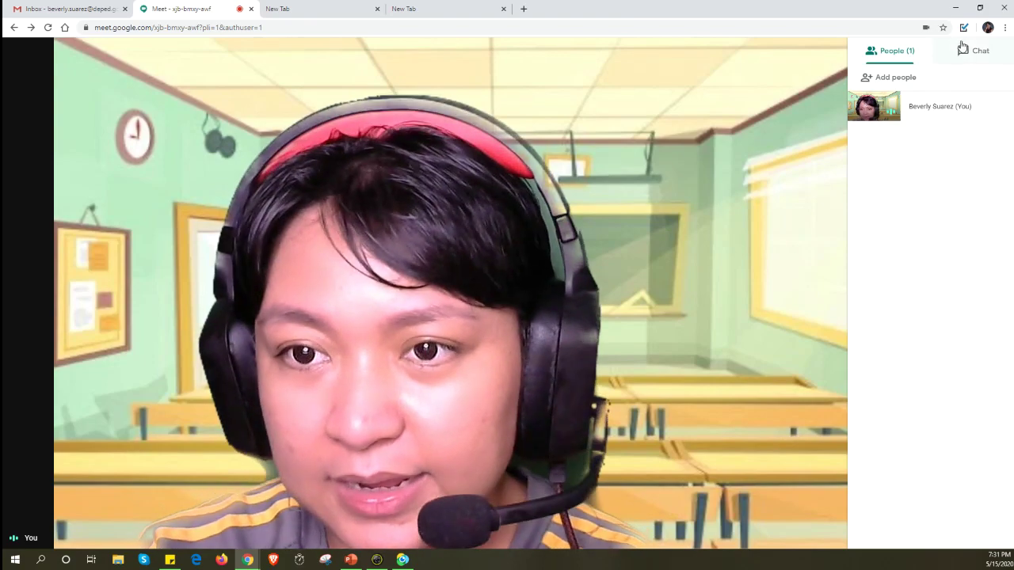
left_click(875, 111)
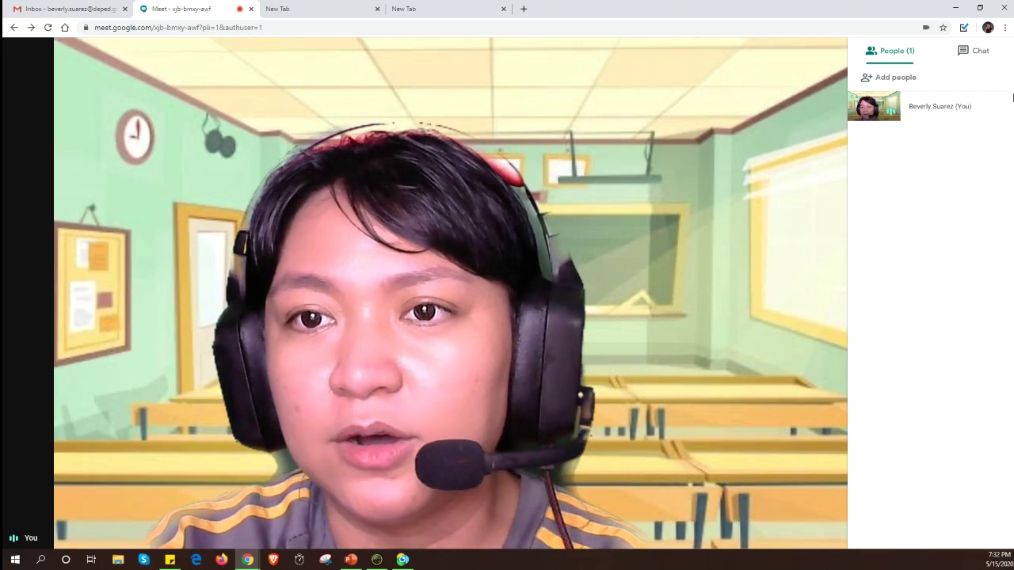
left_click(963, 51)
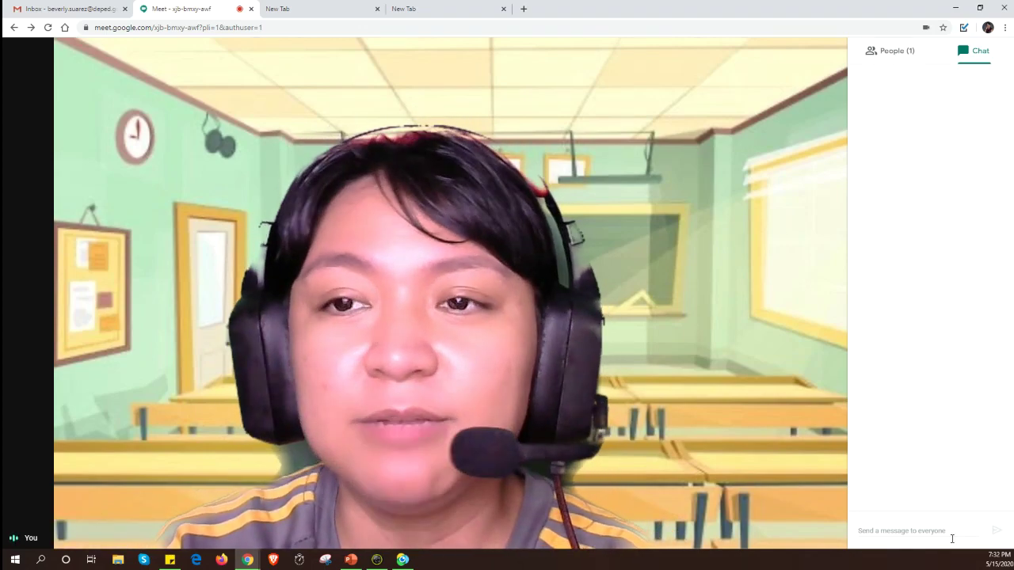
- Draft a throwaway test message to everyone in the meeting chat and clear it without sending
left_click(937, 531)
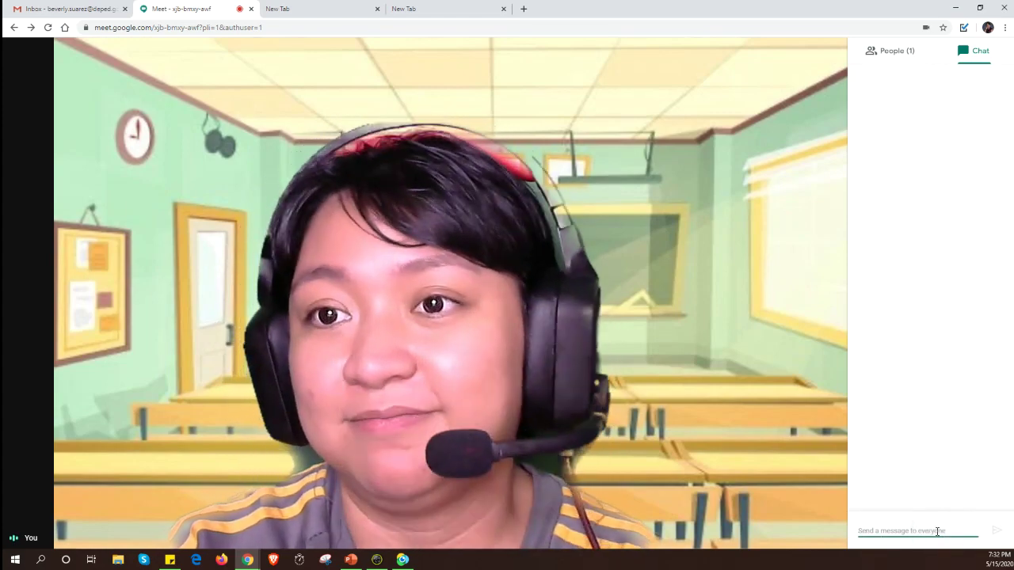
type("dsgsdfgsfgj")
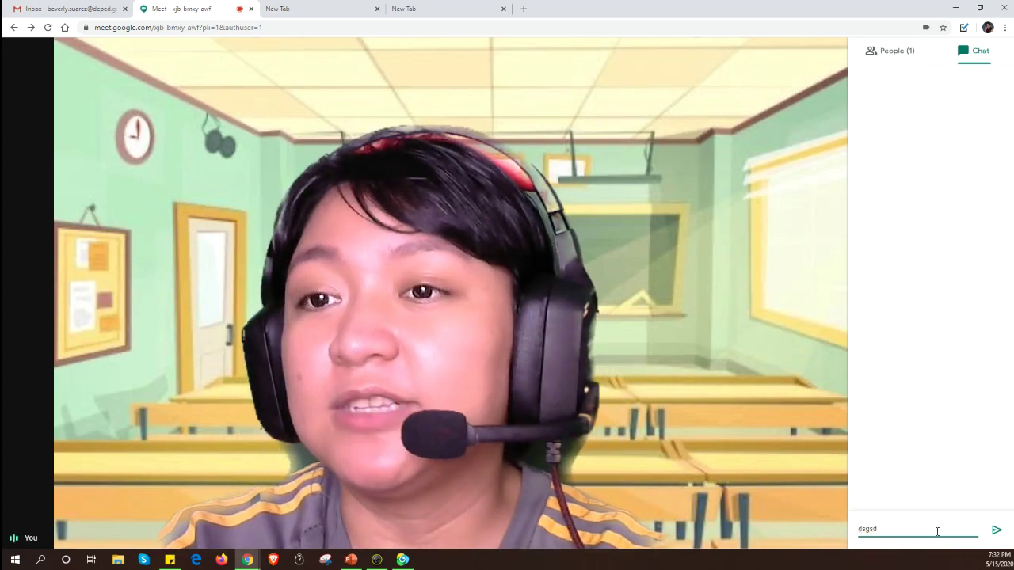
key("BackSpace")
key("BackSpace")
key("BackSpace")
key("BackSpace")
key("BackSpace")
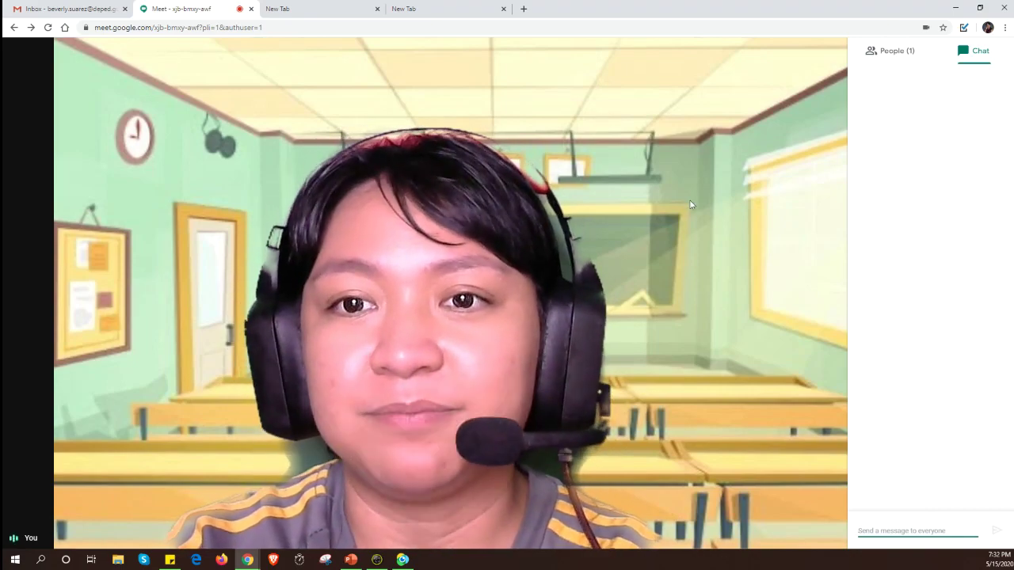
- Close the meeting chat and change the meeting layout to Sidebar
left_click(975, 50)
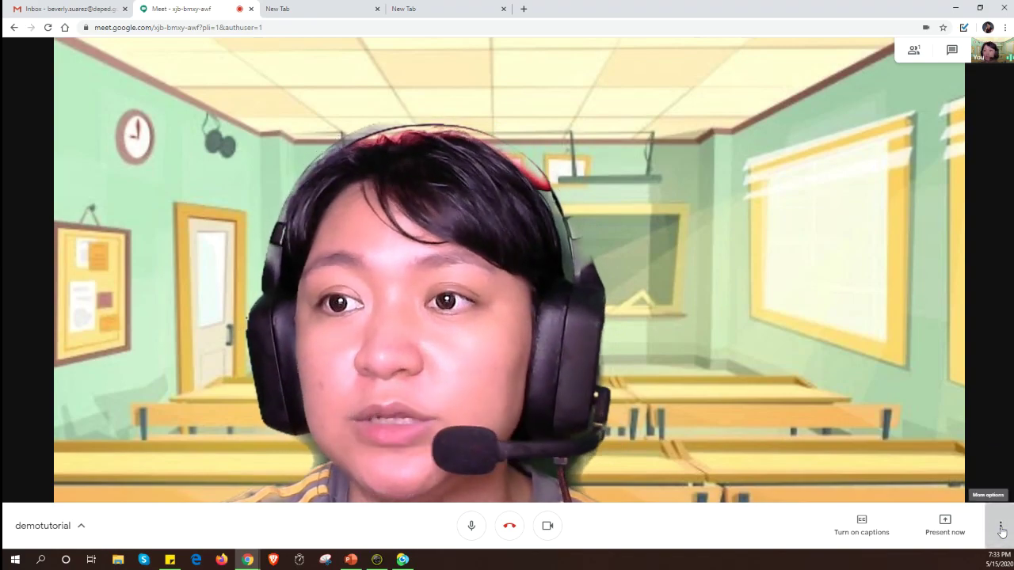
left_click(1002, 530)
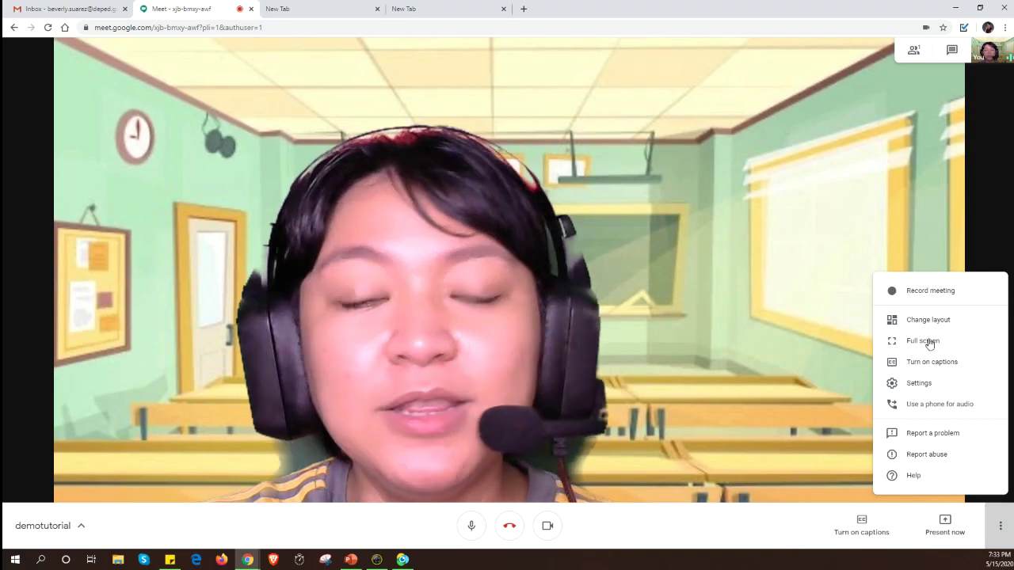
left_click(967, 326)
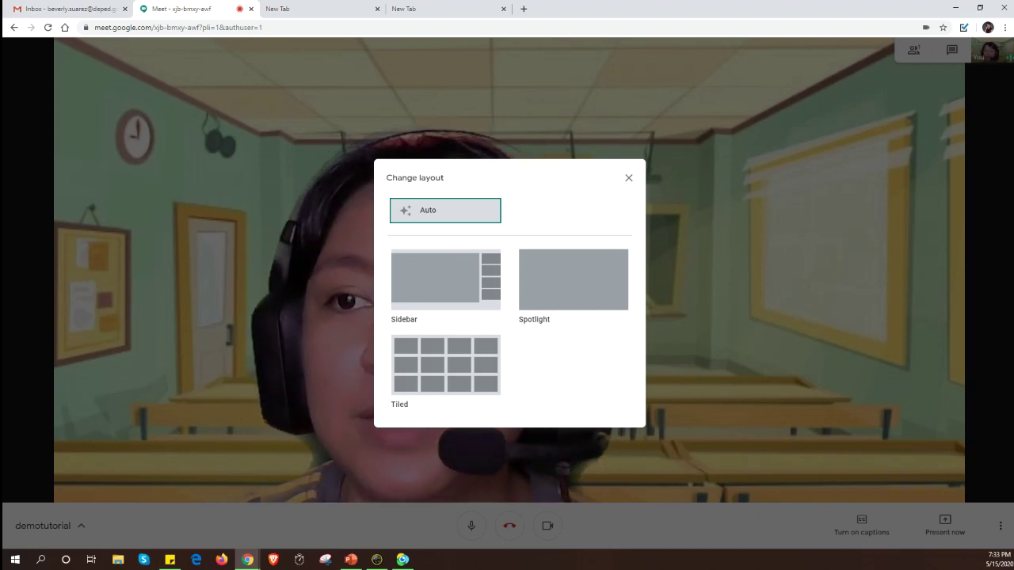
left_click(516, 215)
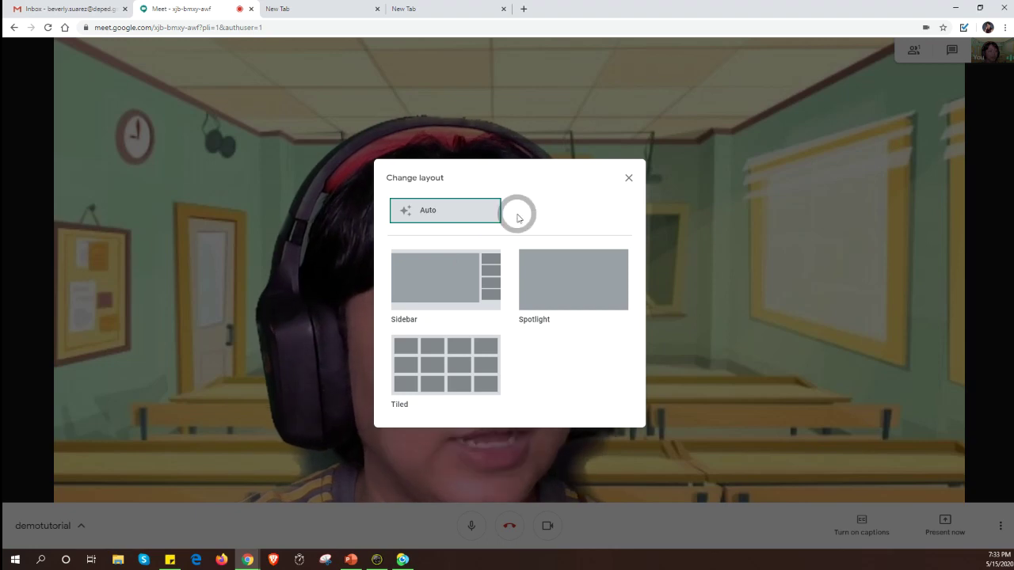
left_click(519, 218)
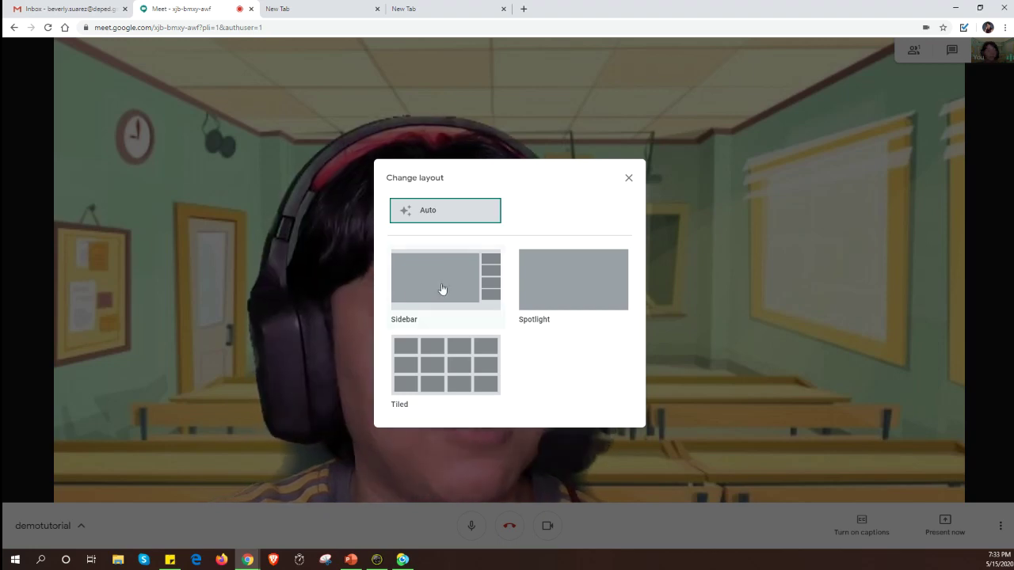
left_click(501, 330)
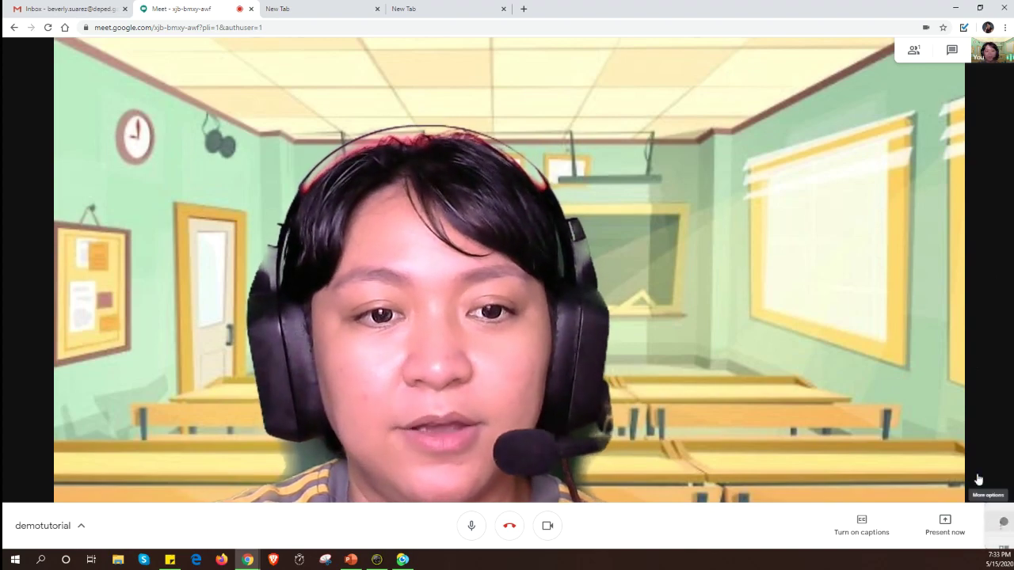
- Review the available meeting layouts, including Spotlight and Tiled, and close the choices without changing the layout
left_click(1003, 532)
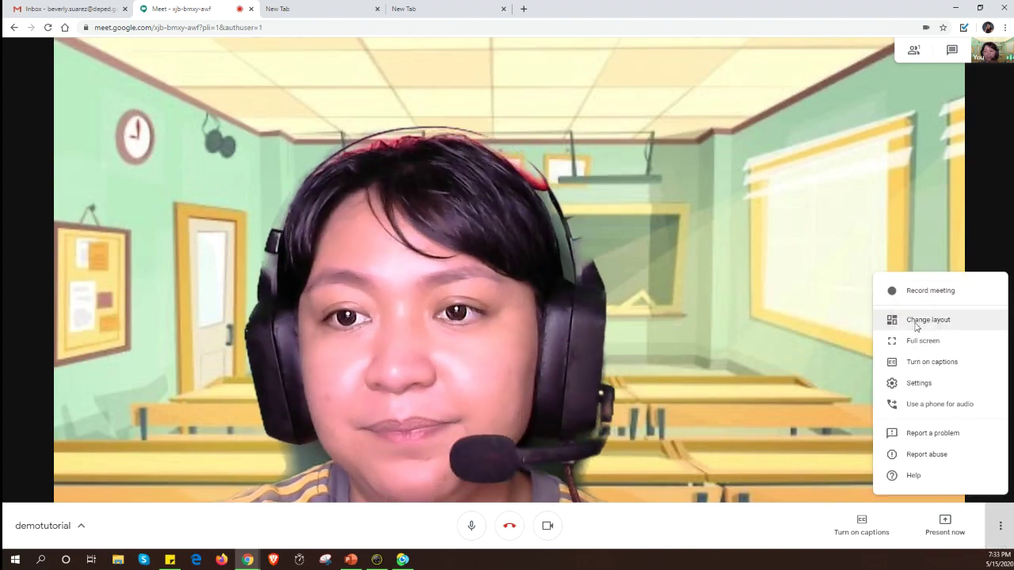
left_click(916, 323)
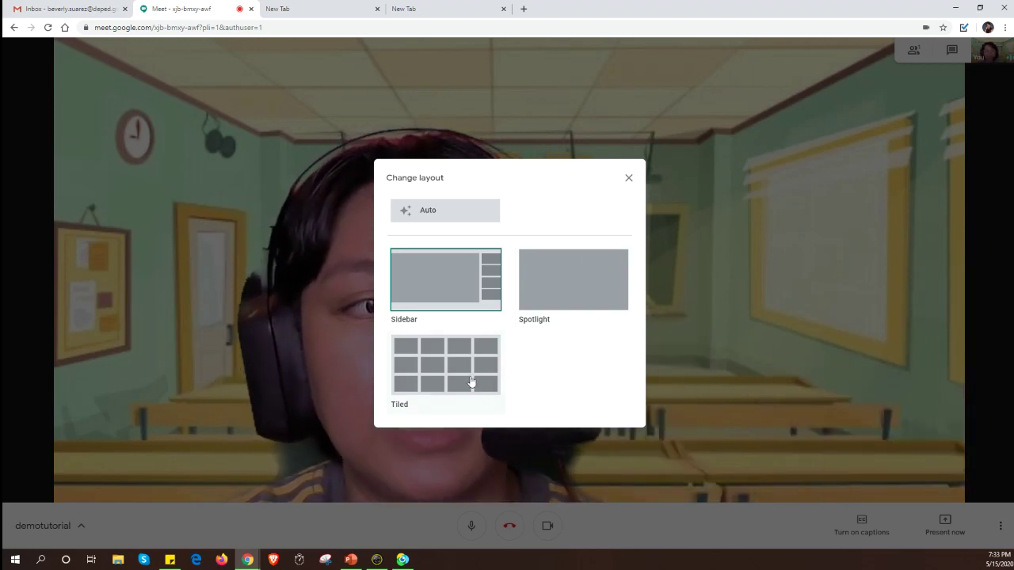
left_click(628, 179)
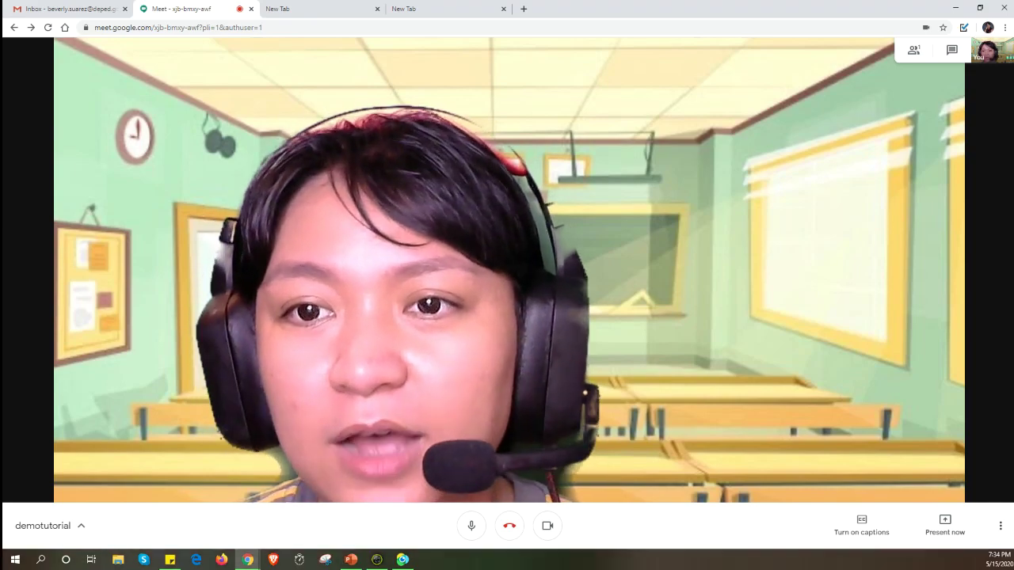
- Start recording the meeting and accept the request to obtain participants' consent
left_click(1002, 527)
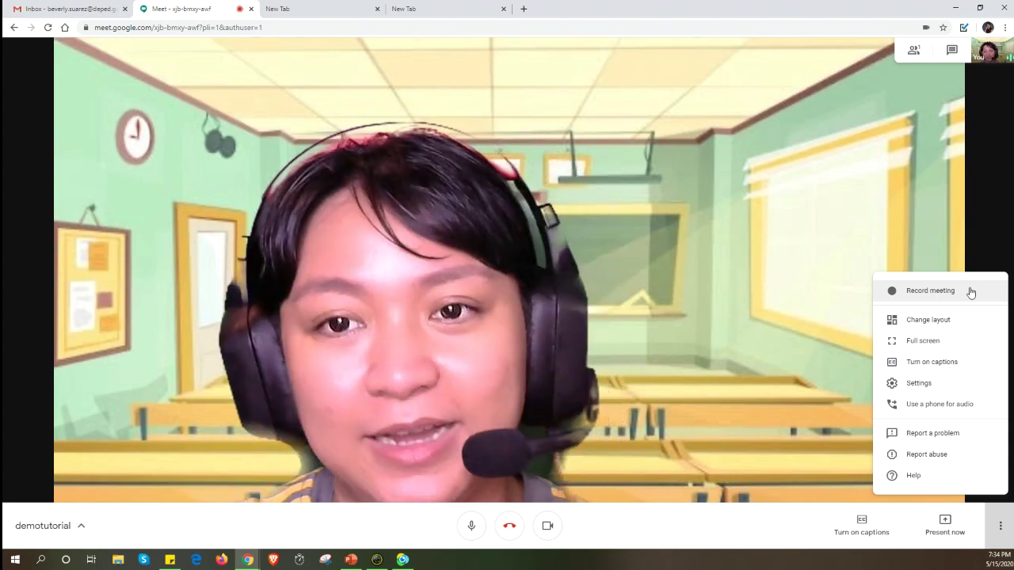
left_click(970, 291)
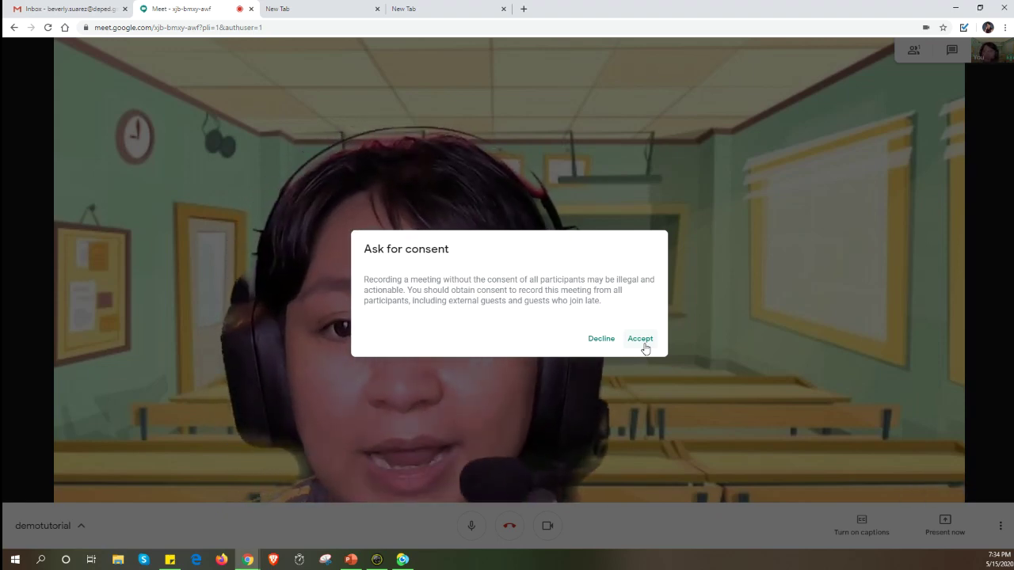
left_click(646, 347)
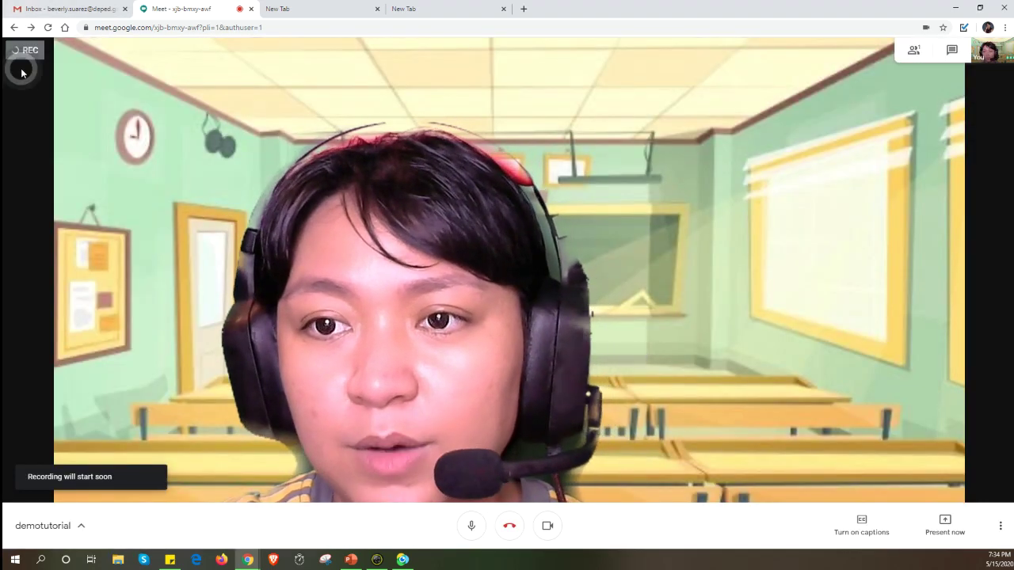
- Show the meeting in full screen and return to the normal view, and check the stop-recording option without using it
key("F11")
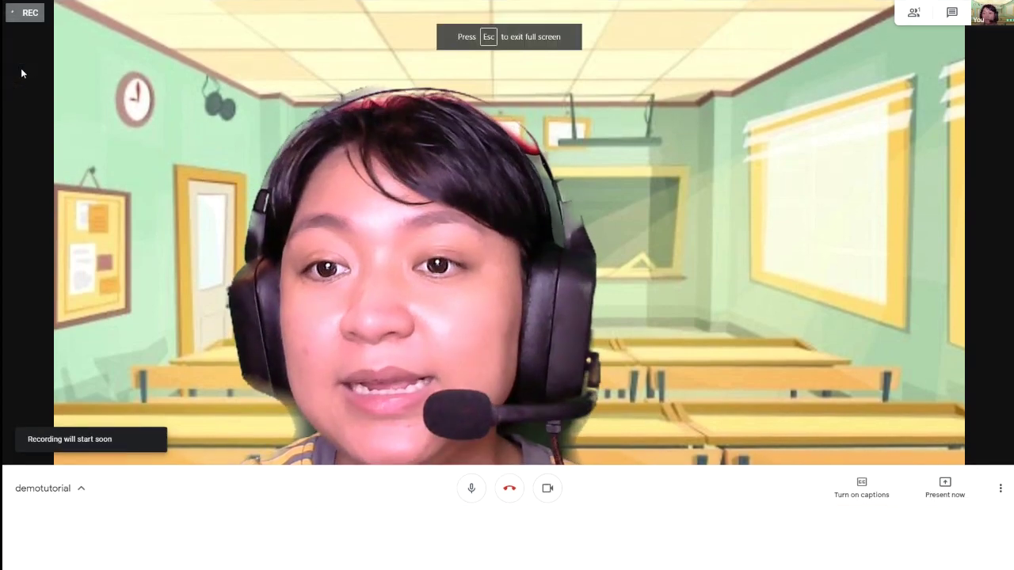
key("F11")
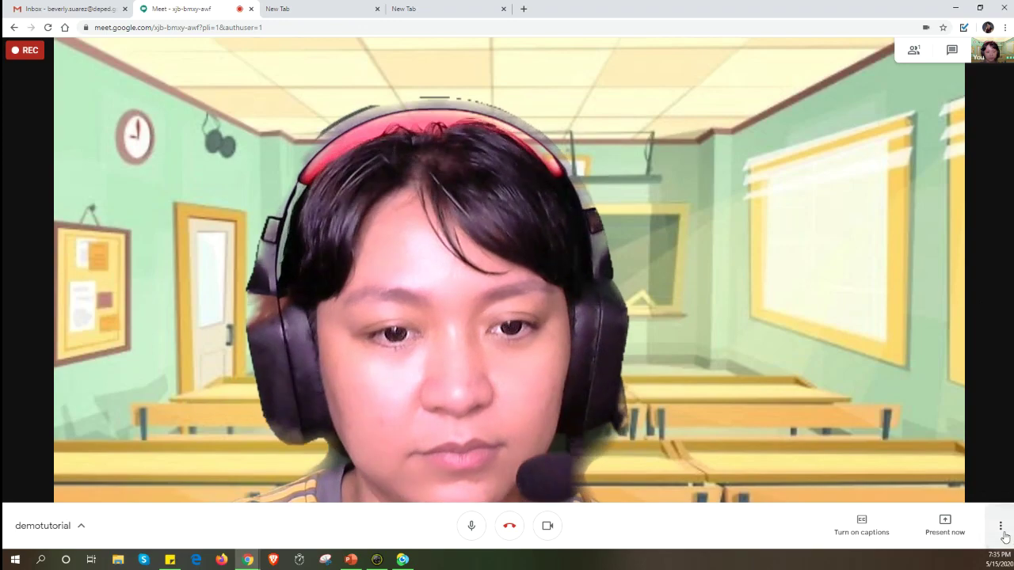
left_click(1003, 531)
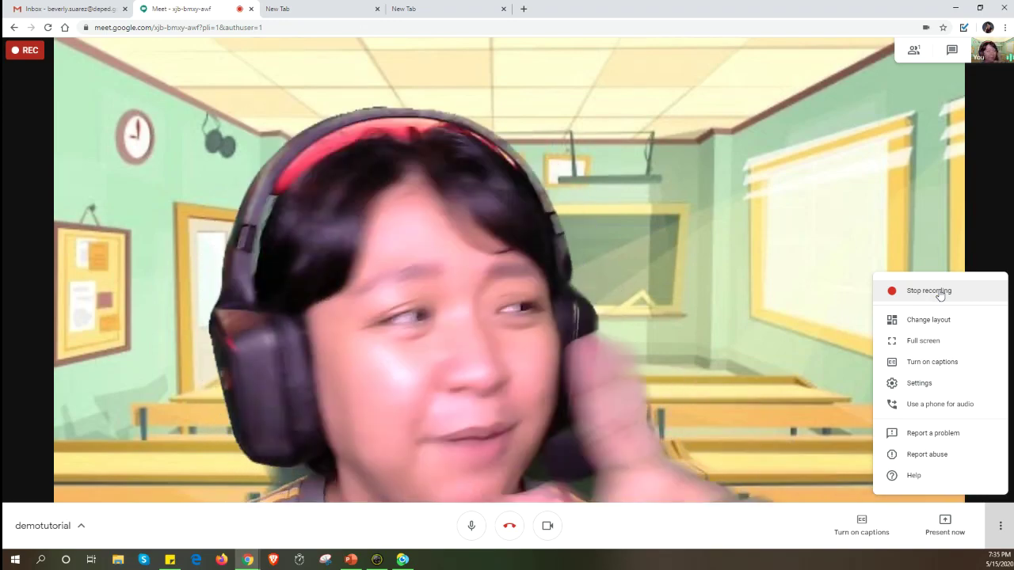
left_click(959, 220)
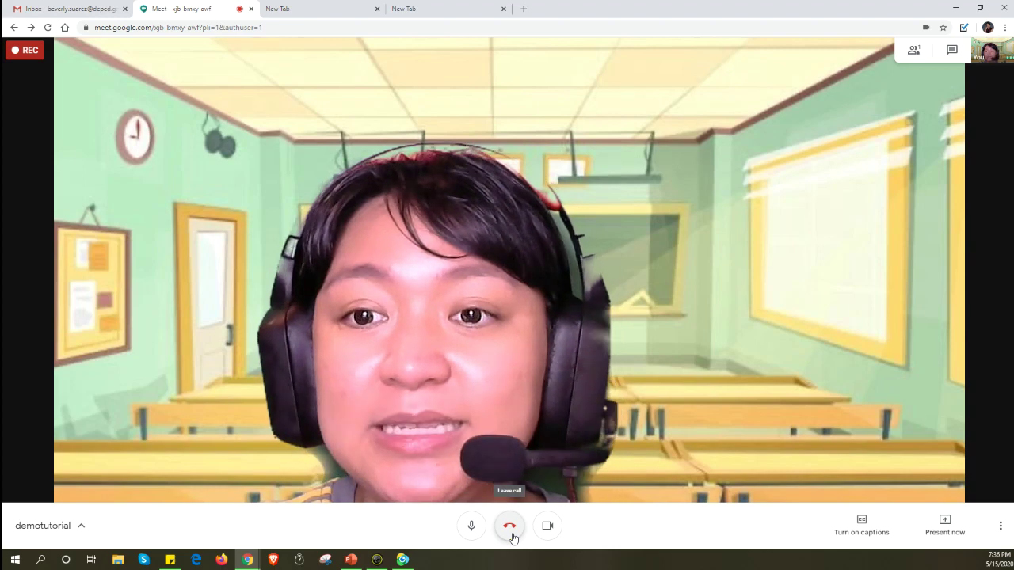
- Leave the demotutorial meeting
left_click(510, 527)
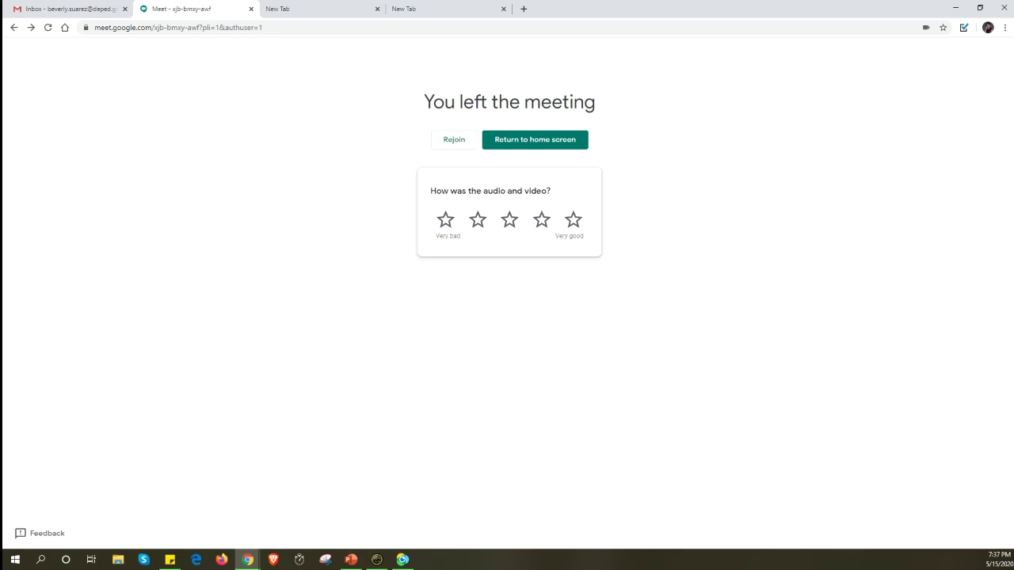
key("alt+Tab")
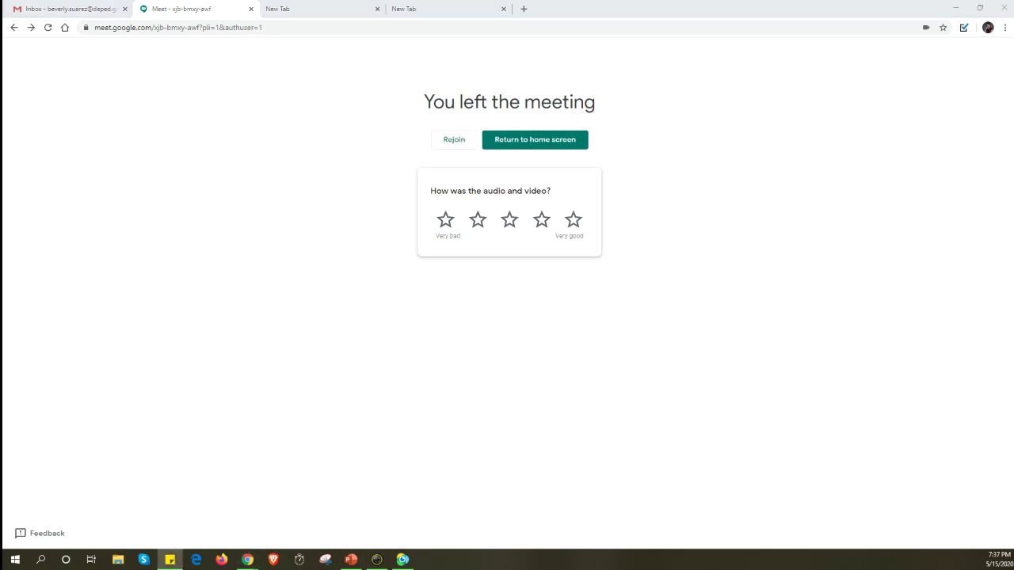
key("alt+Tab")
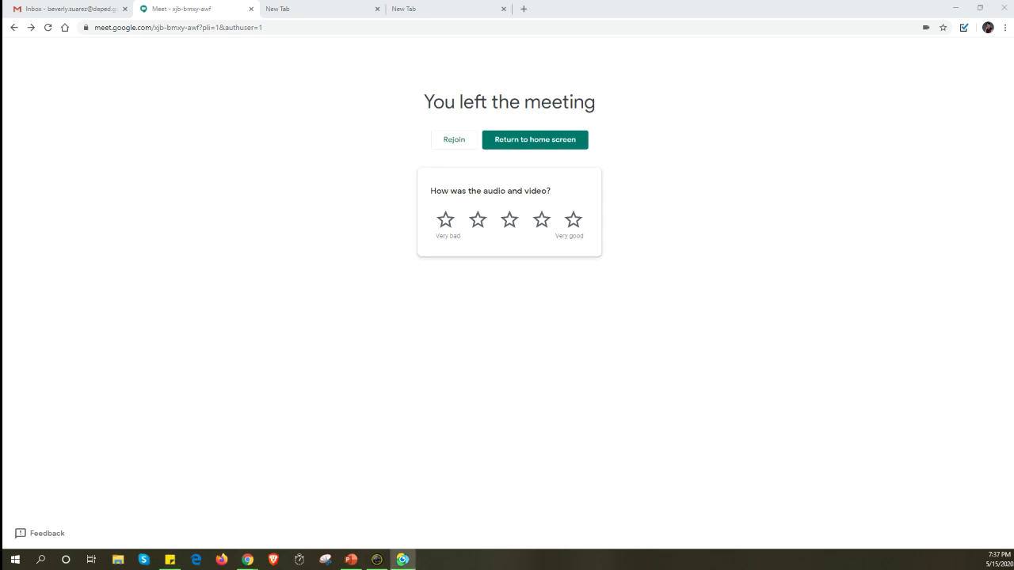